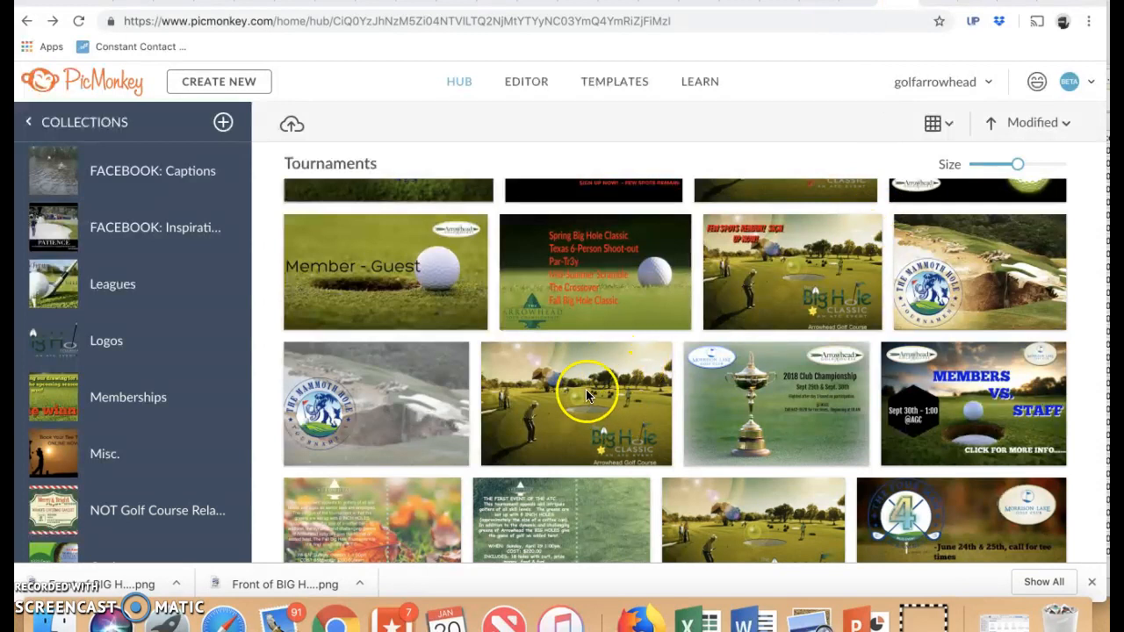
Step: Duplicate the Front of BIG HOLE POSTCARD image in the Tournaments collection
mouse_move(587, 395)
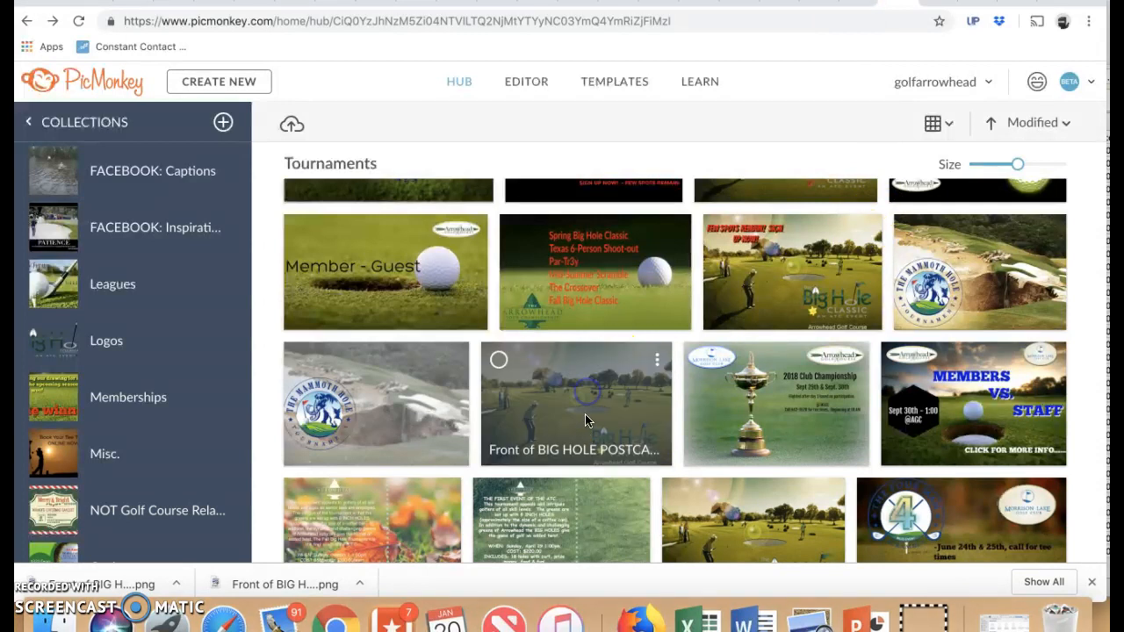
left_click(659, 367)
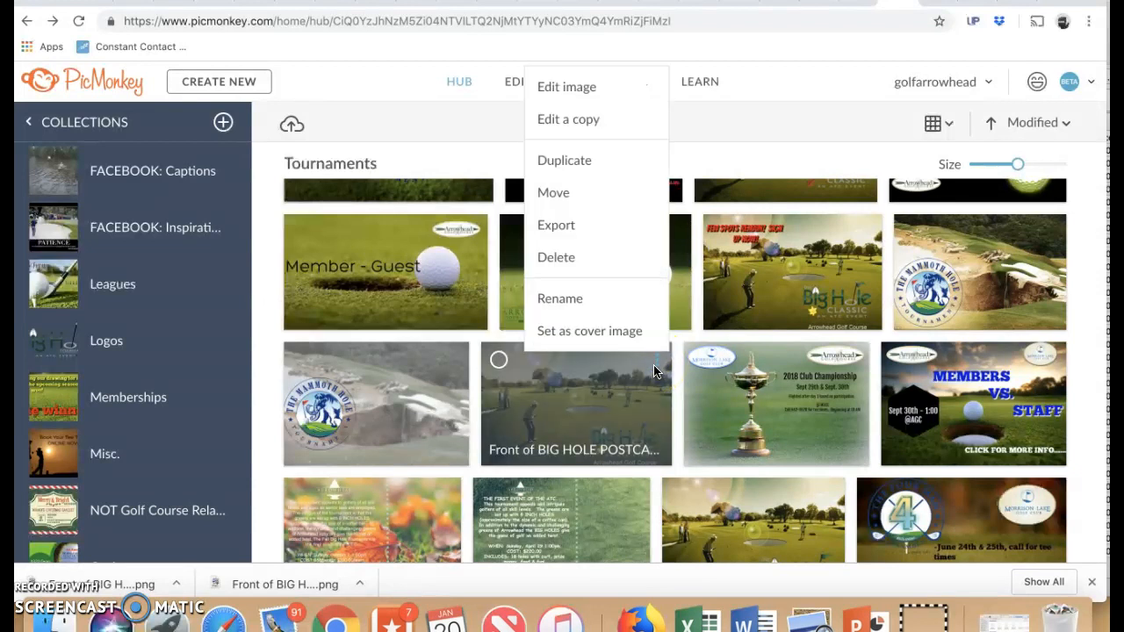
left_click(605, 423)
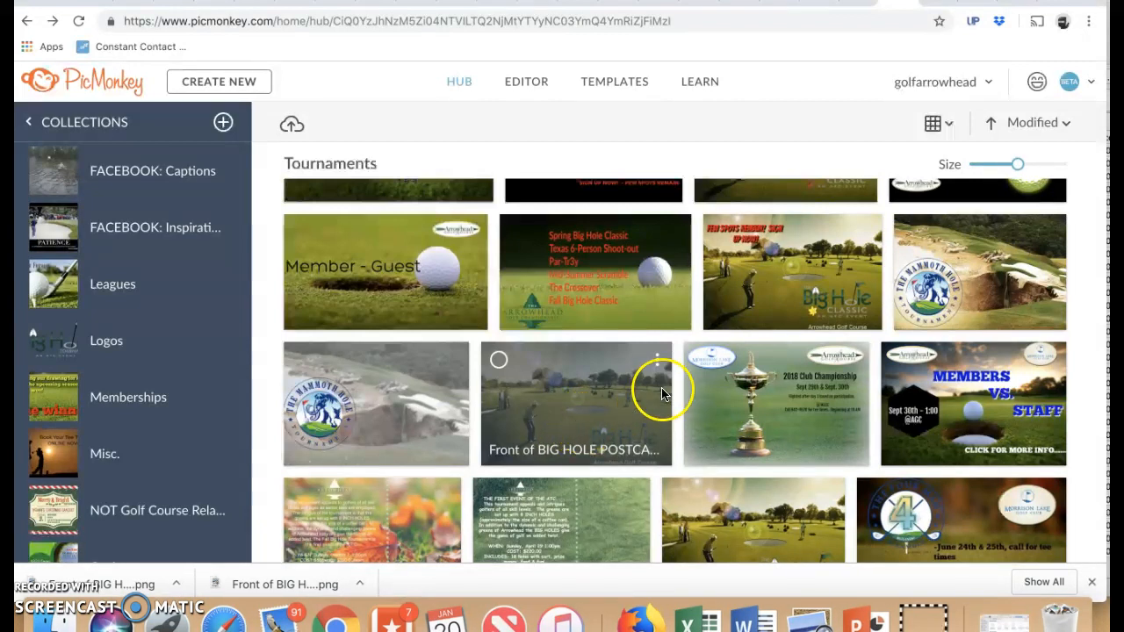
left_click(656, 360)
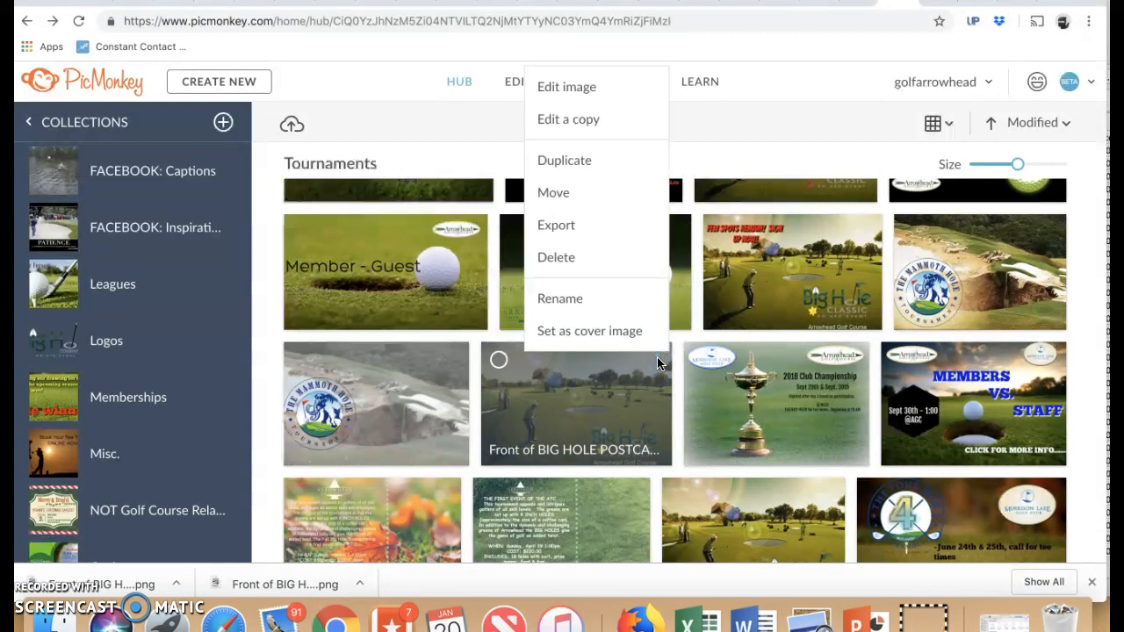
left_click(592, 165)
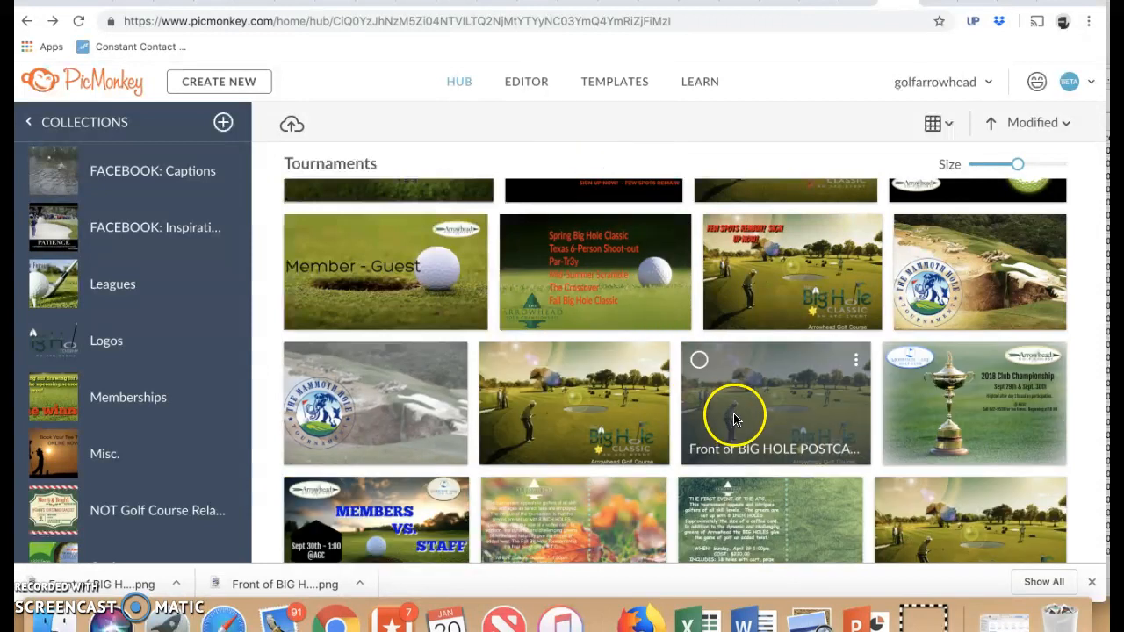
left_click(655, 362)
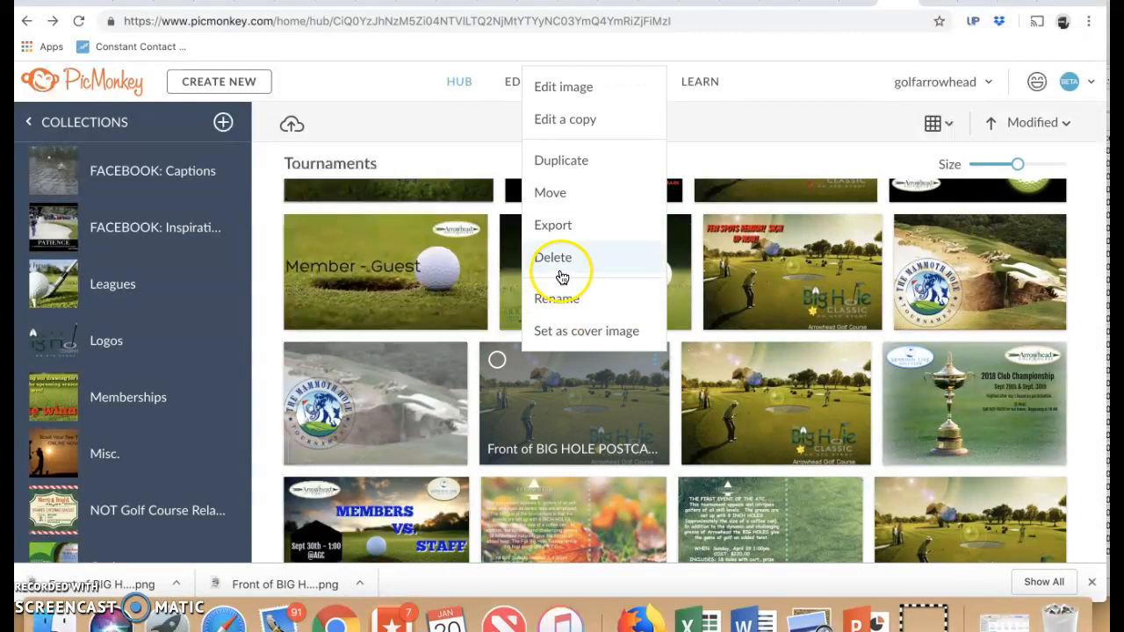
left_click(569, 123)
left_click(677, 200)
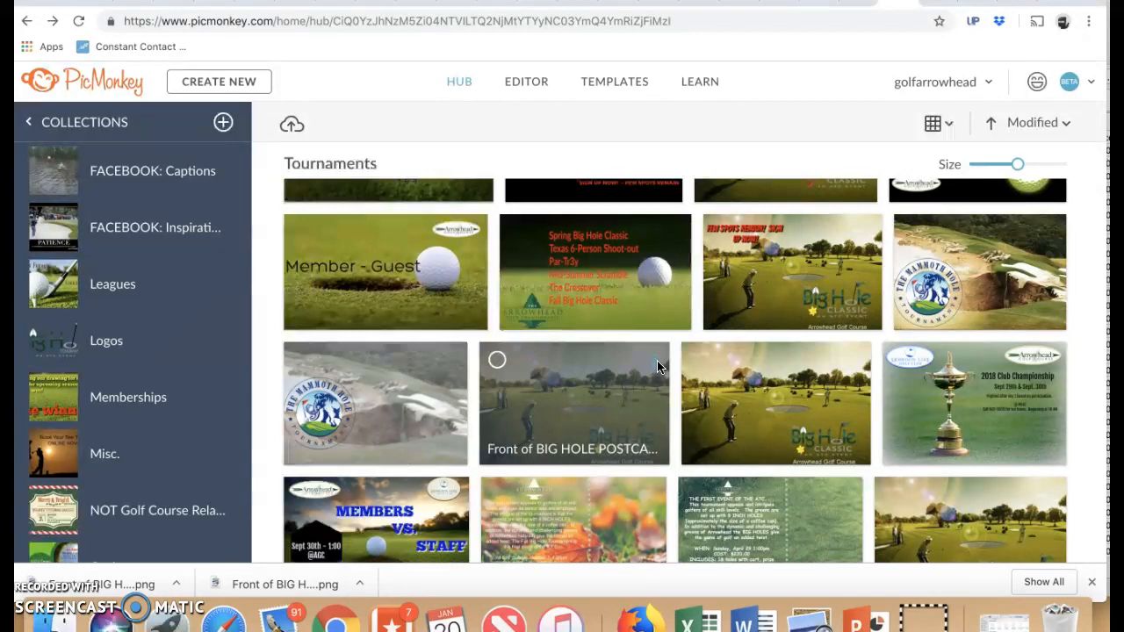
Step: Open the duplicated Big Hole postcard in the image editor, postponing the missing font replacement and closing the layers palette
left_click(657, 360)
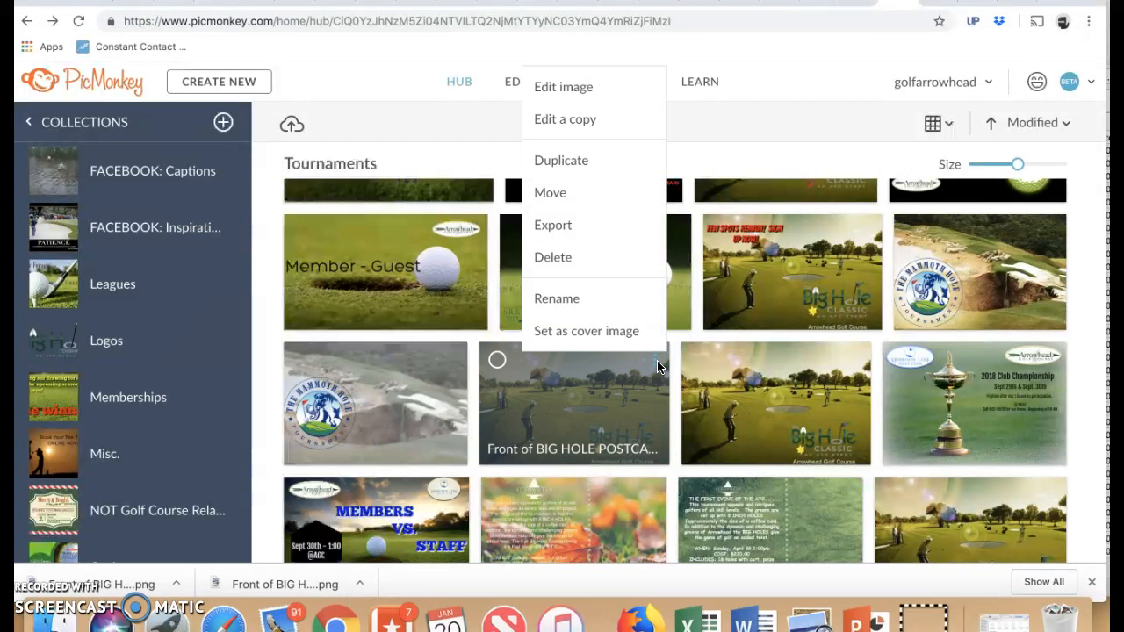
left_click(571, 85)
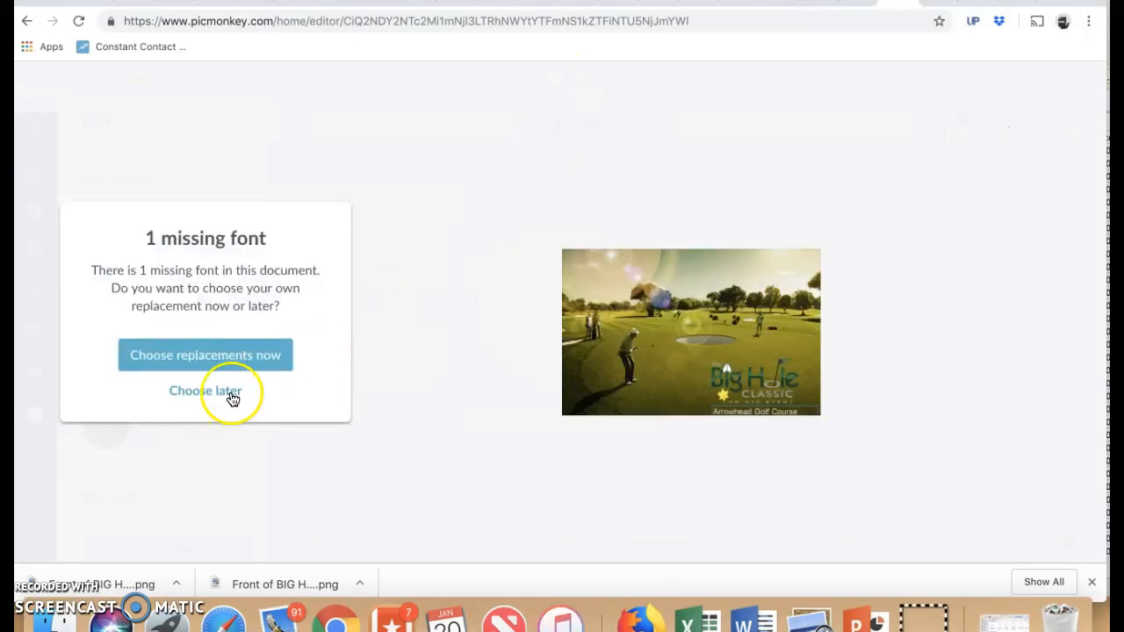
left_click(231, 397)
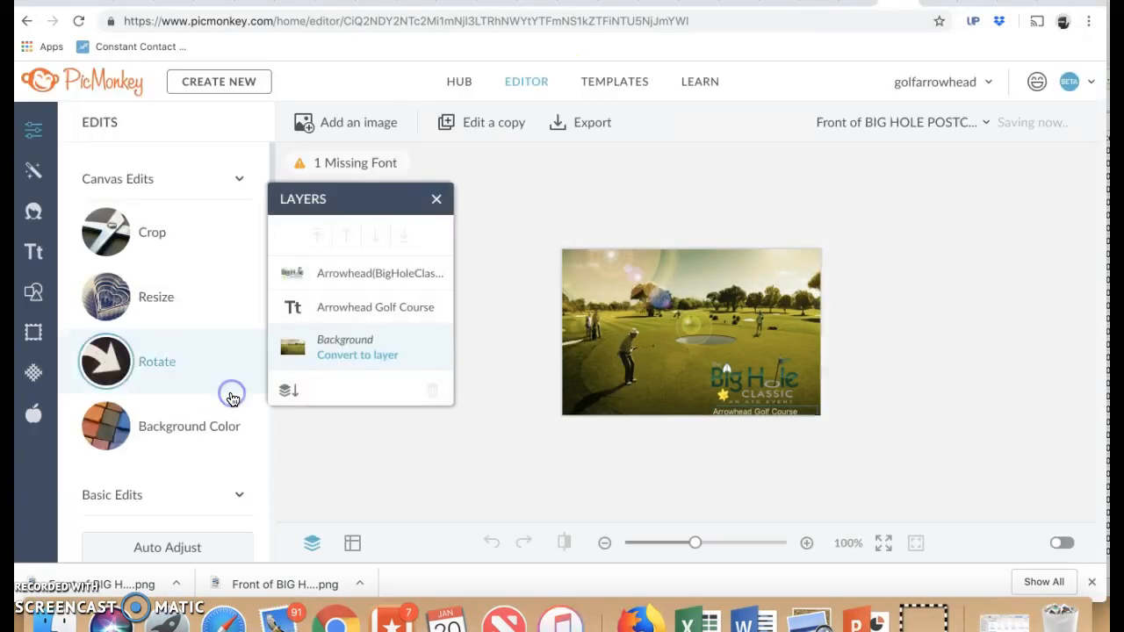
left_click(436, 203)
Step: Crop the postcard image to 344 x 344 px, framing the hole and the Big Hole Classic logo
left_click(158, 235)
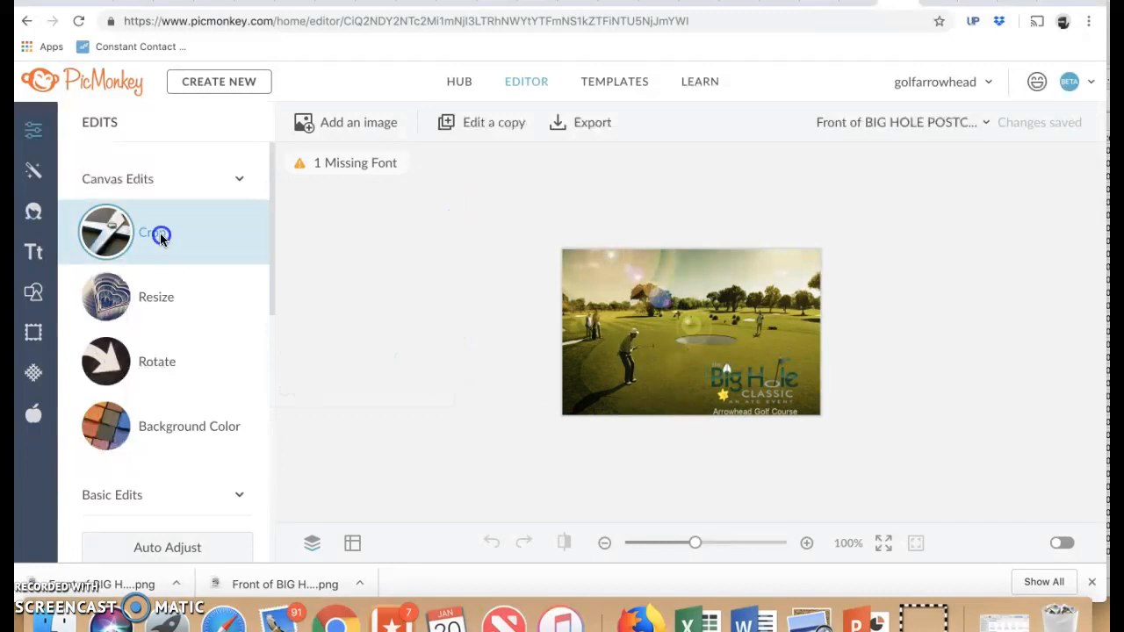
double_click(119, 294)
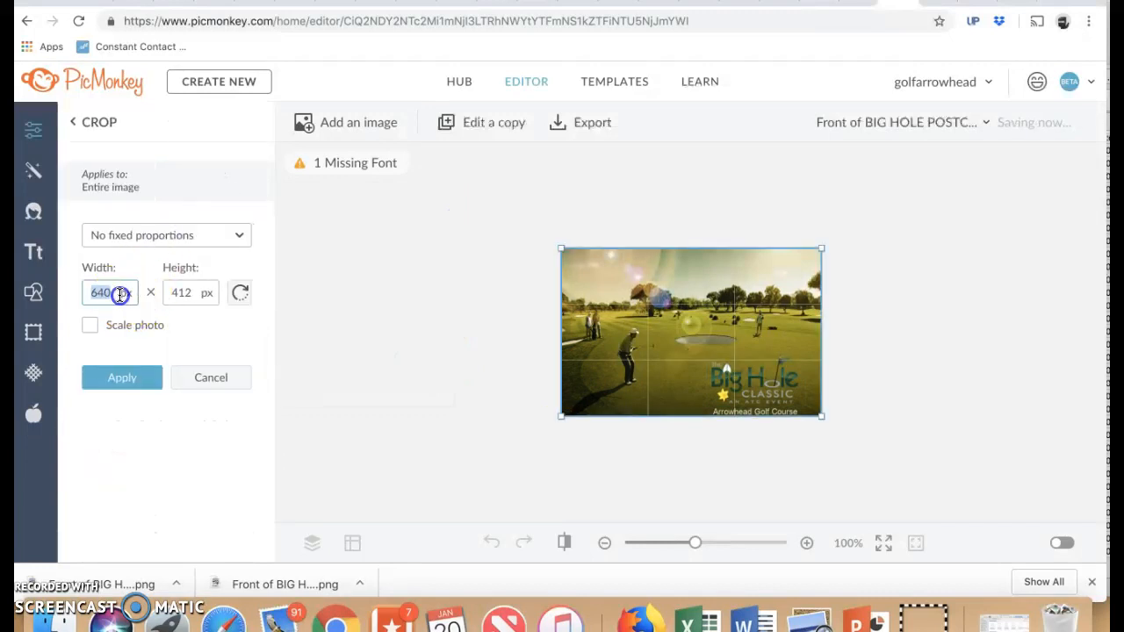
type("344")
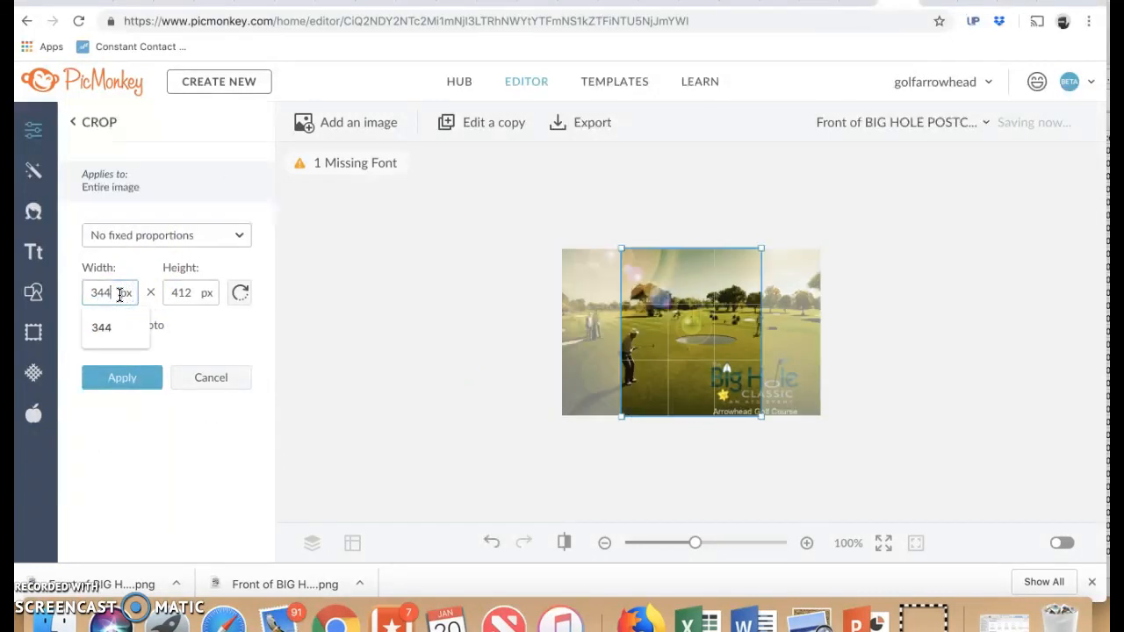
key("Tab")
type("35")
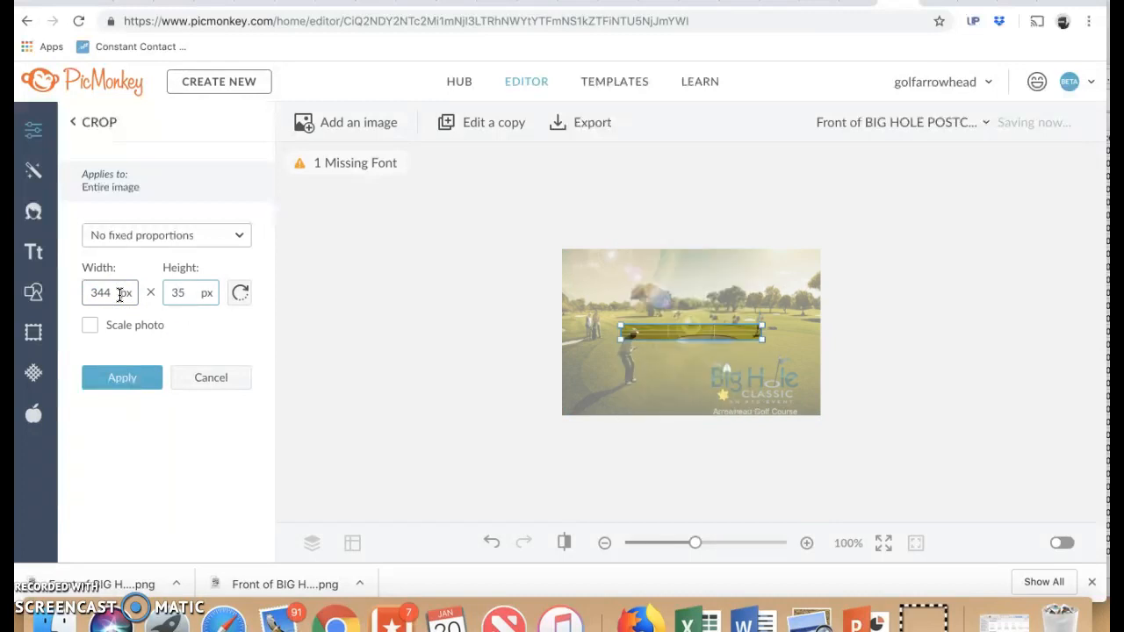
key("BackSpace")
type("44")
left_click(357, 404)
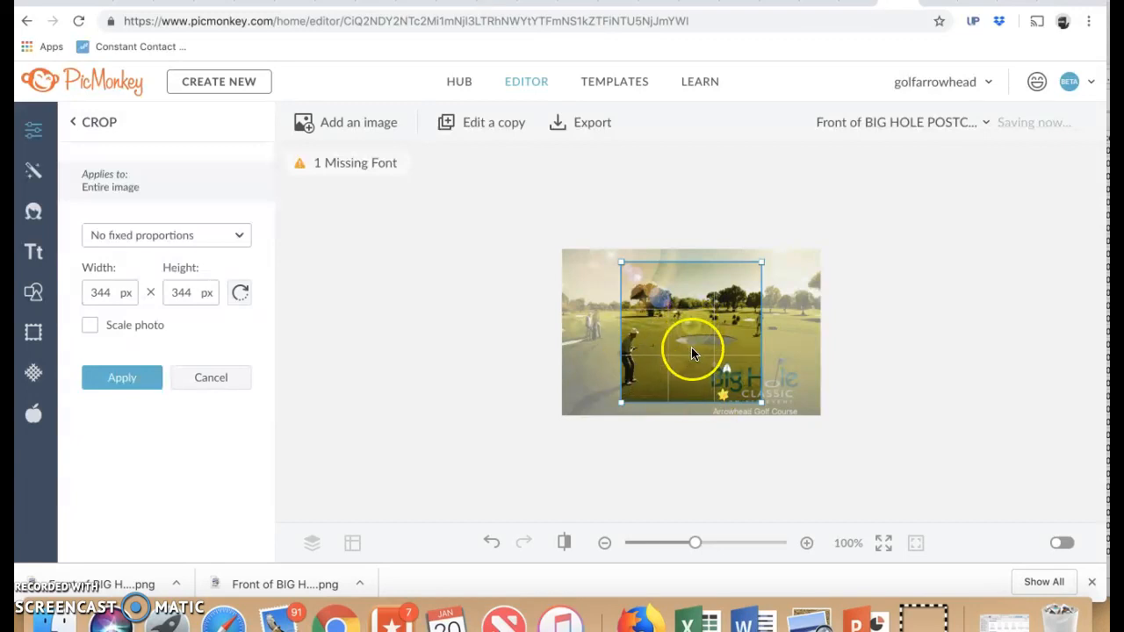
left_click_drag(691, 349, 736, 358)
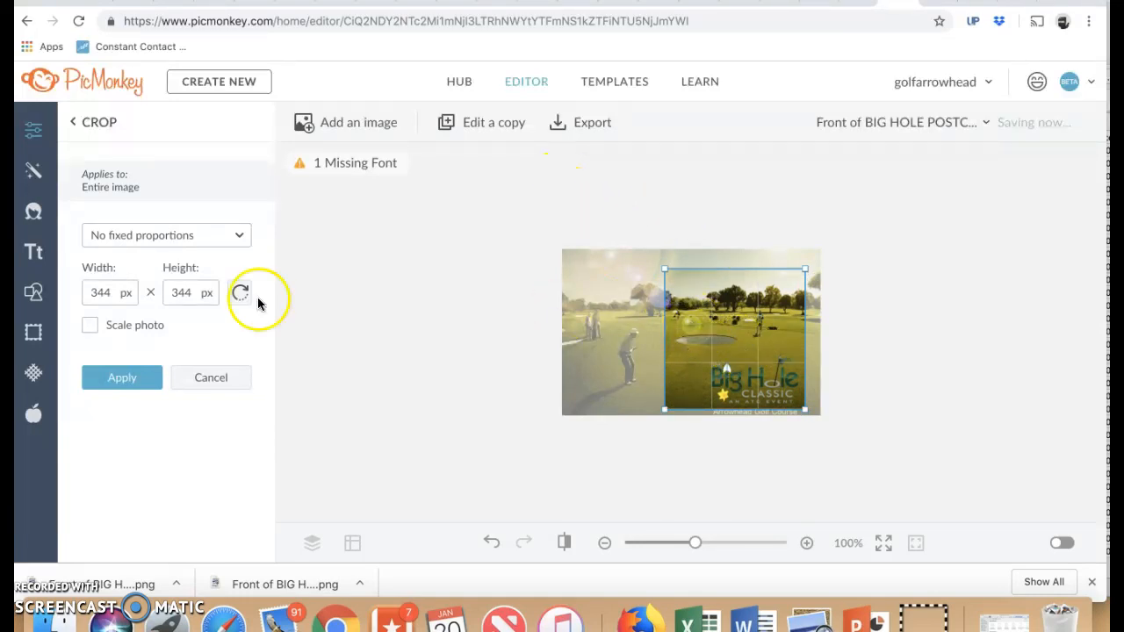
left_click(123, 377)
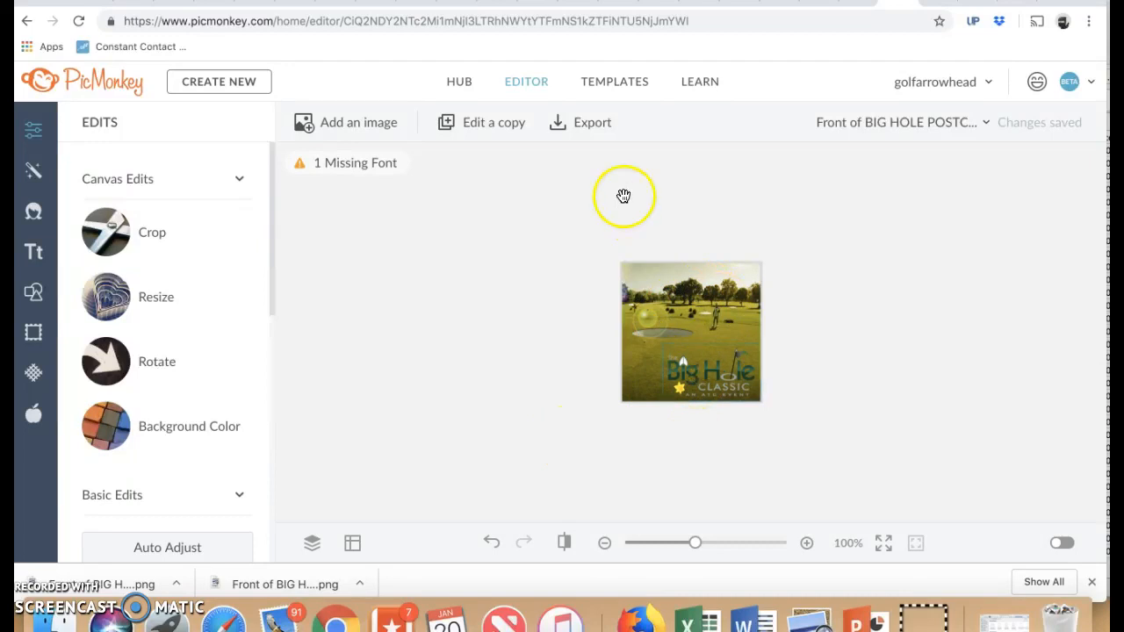
Step: Export the cropped image to the computer as a 344 x 344 px PNG
left_click(594, 124)
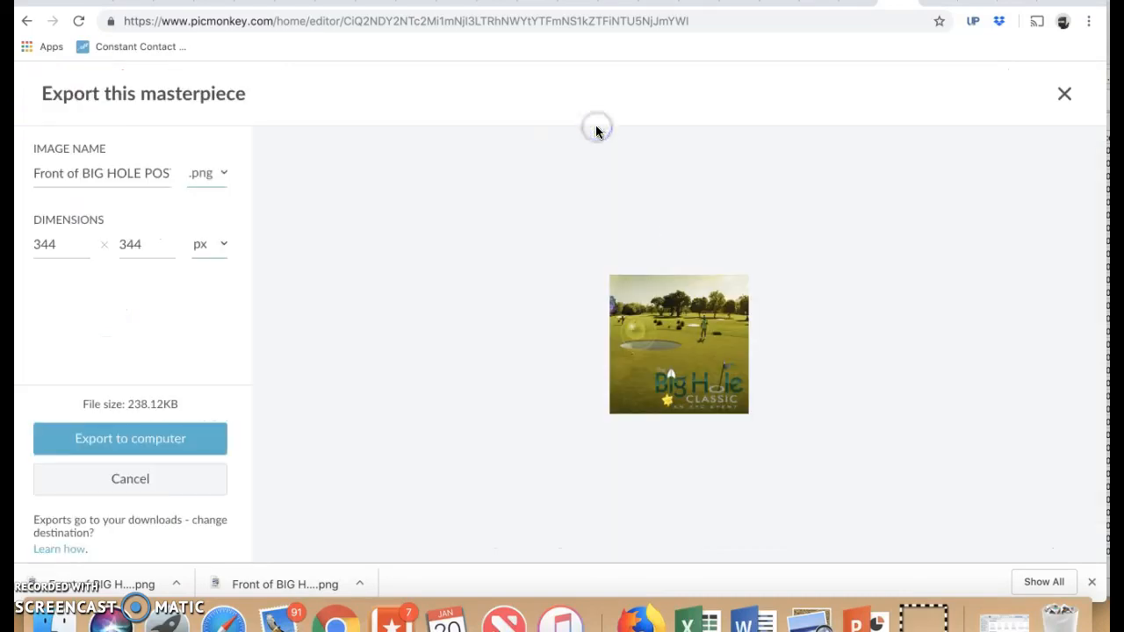
left_click(158, 443)
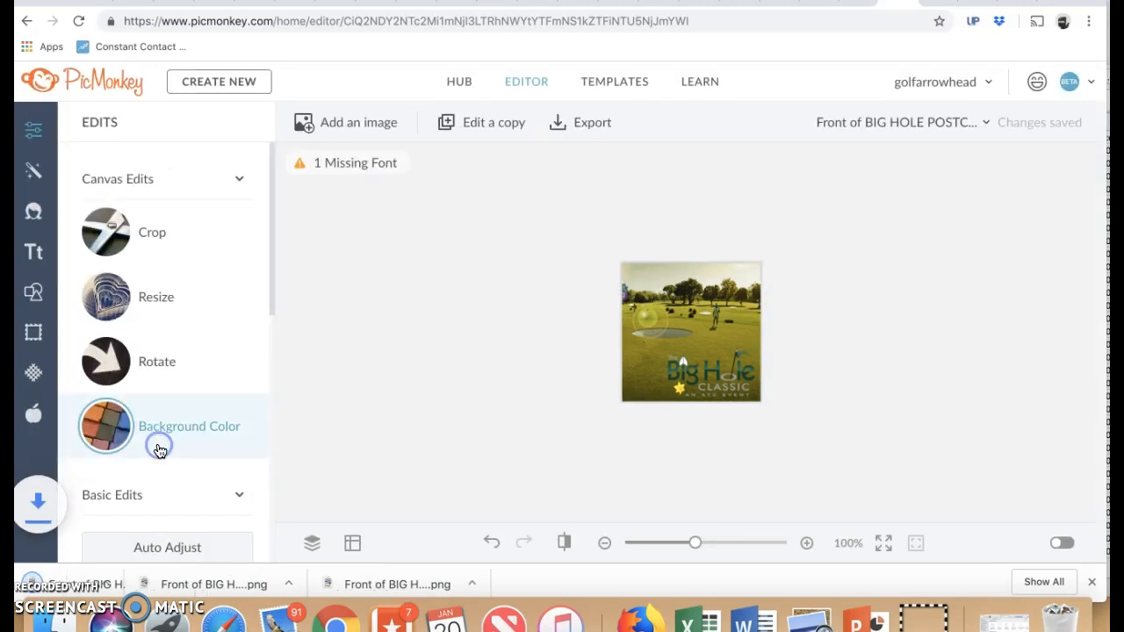
Step: Switch to Yext and start a new social post under Listings
left_click(859, 2)
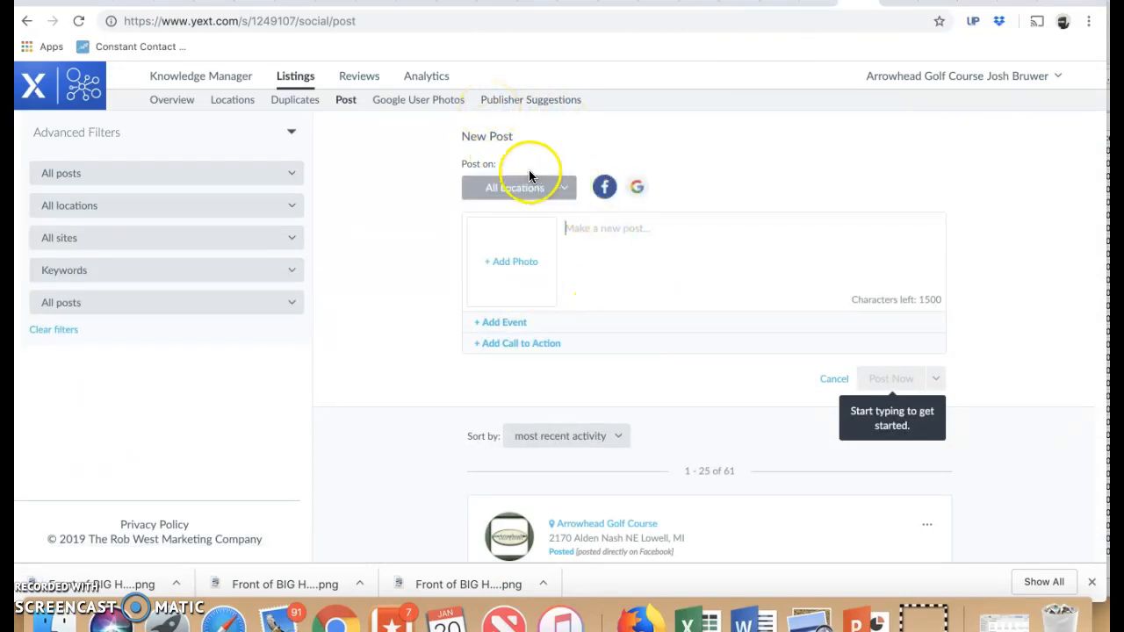
left_click(307, 79)
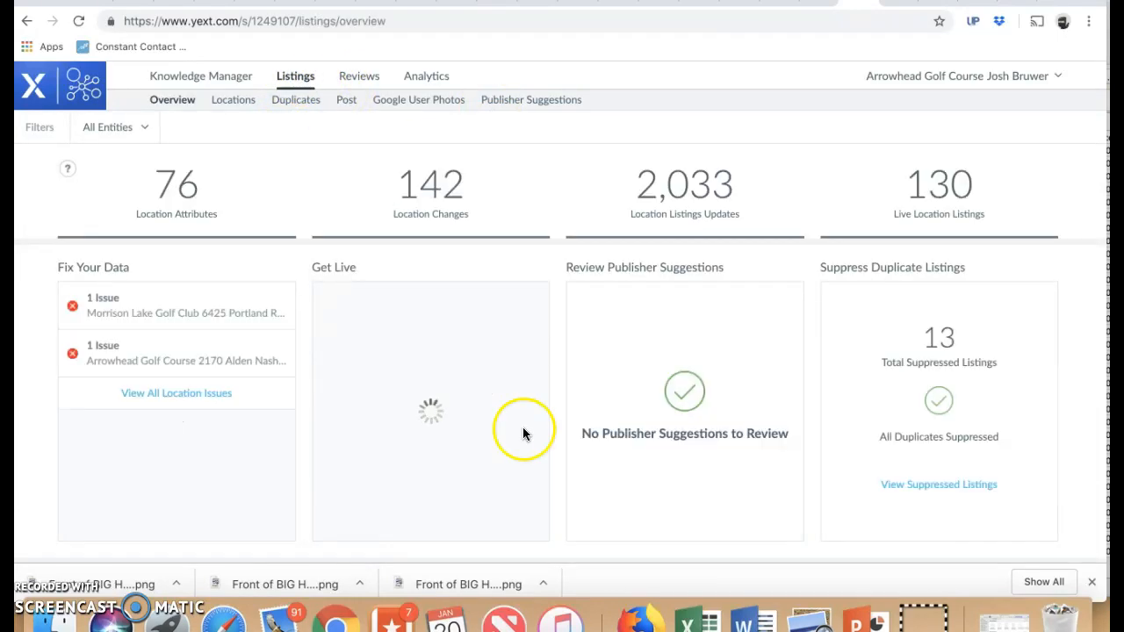
left_click(347, 103)
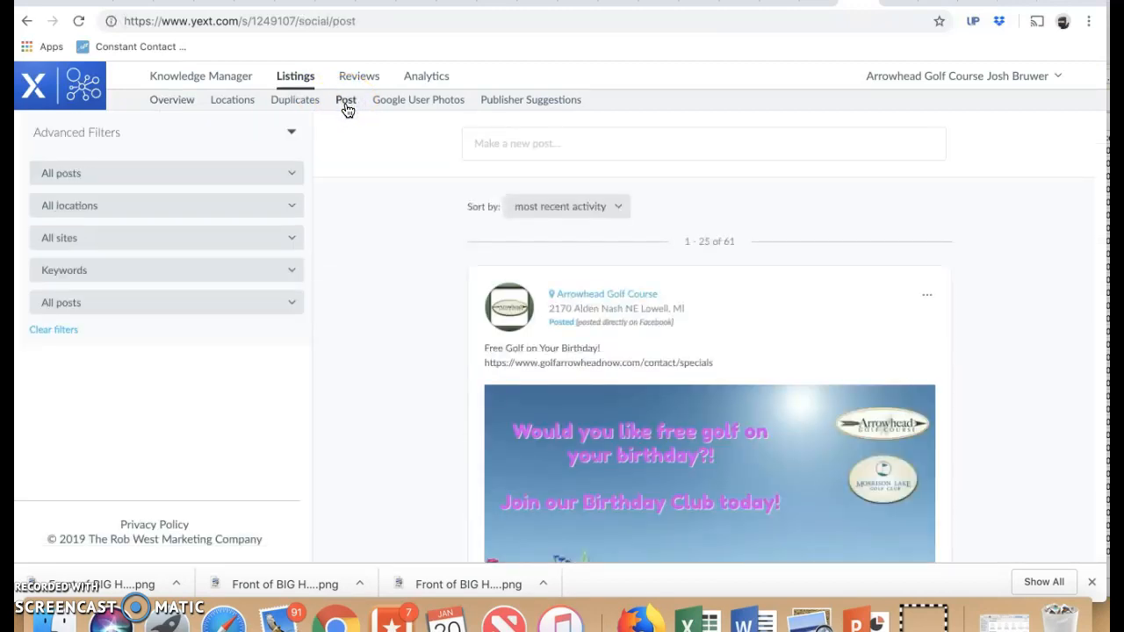
left_click(535, 146)
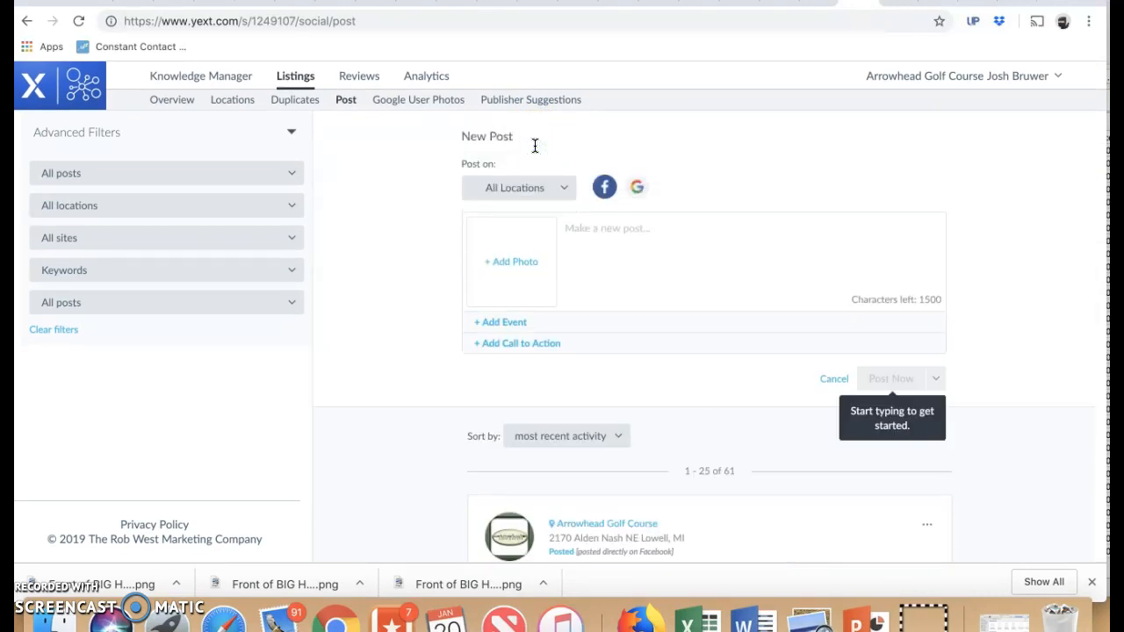
Step: Restrict the new post to the Arrowhead Golf Course location
left_click(568, 197)
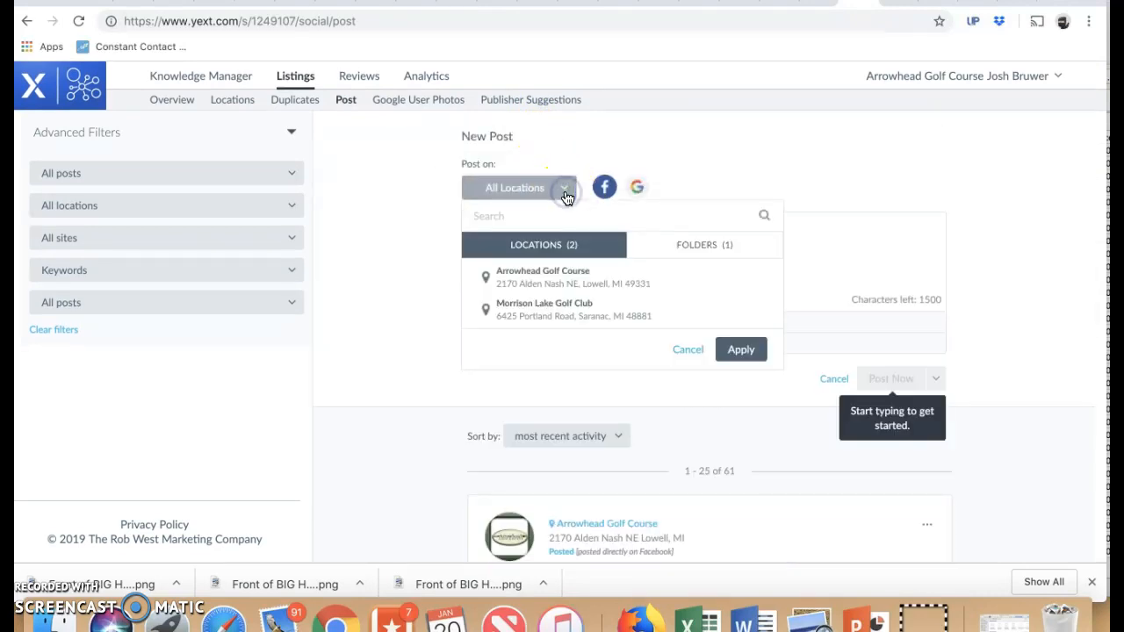
left_click(527, 286)
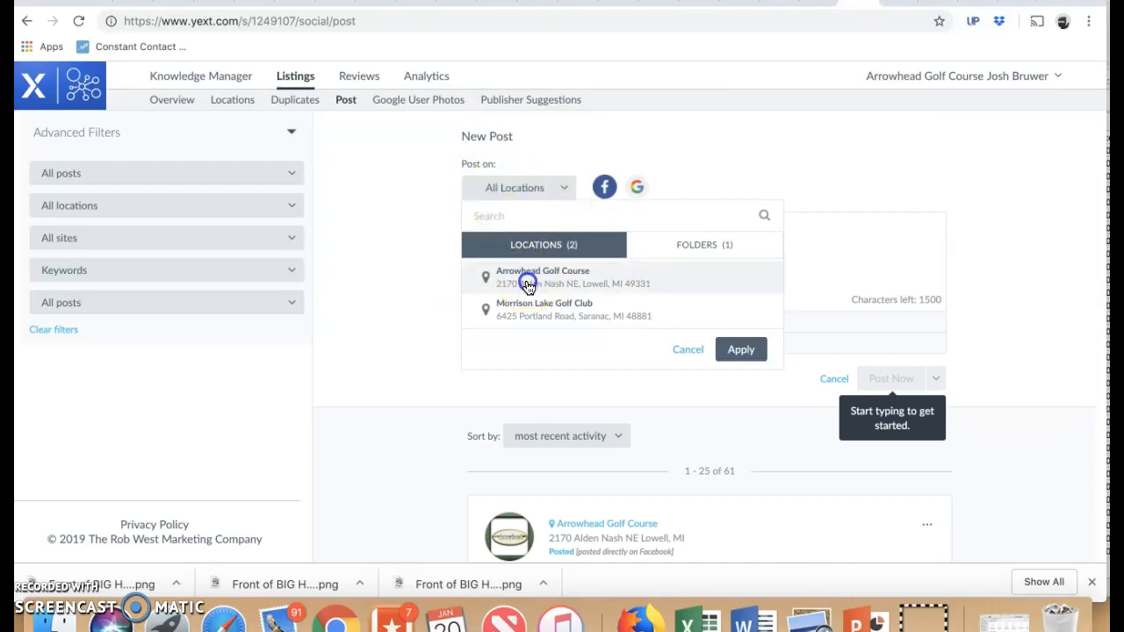
left_click(740, 365)
left_click(739, 362)
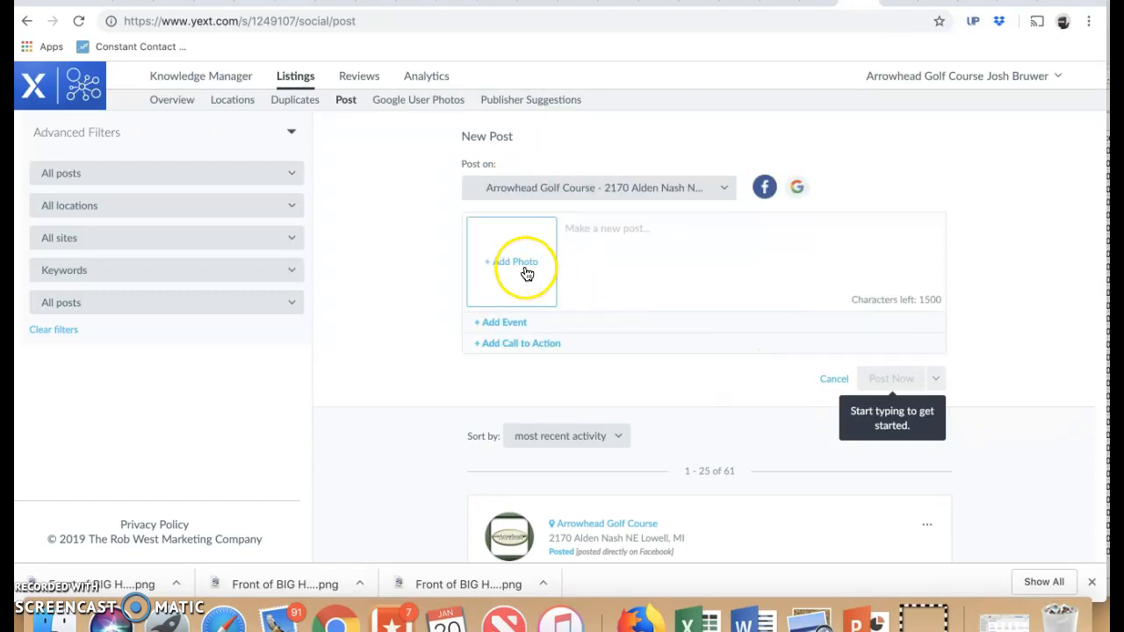
Step: Upload "Front of BIG HOLE POSTCARD copy 2.png" as the post's photo, accepting the full image as the unconstrained crop
left_click(527, 274)
left_click(444, 222)
left_click(333, 171)
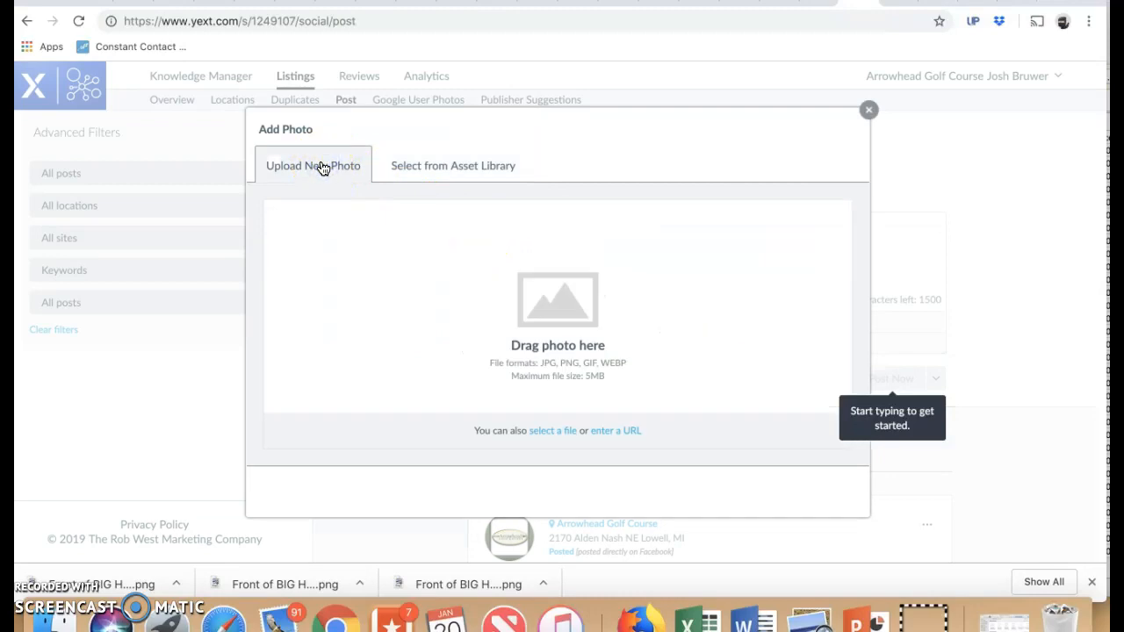
left_click(547, 436)
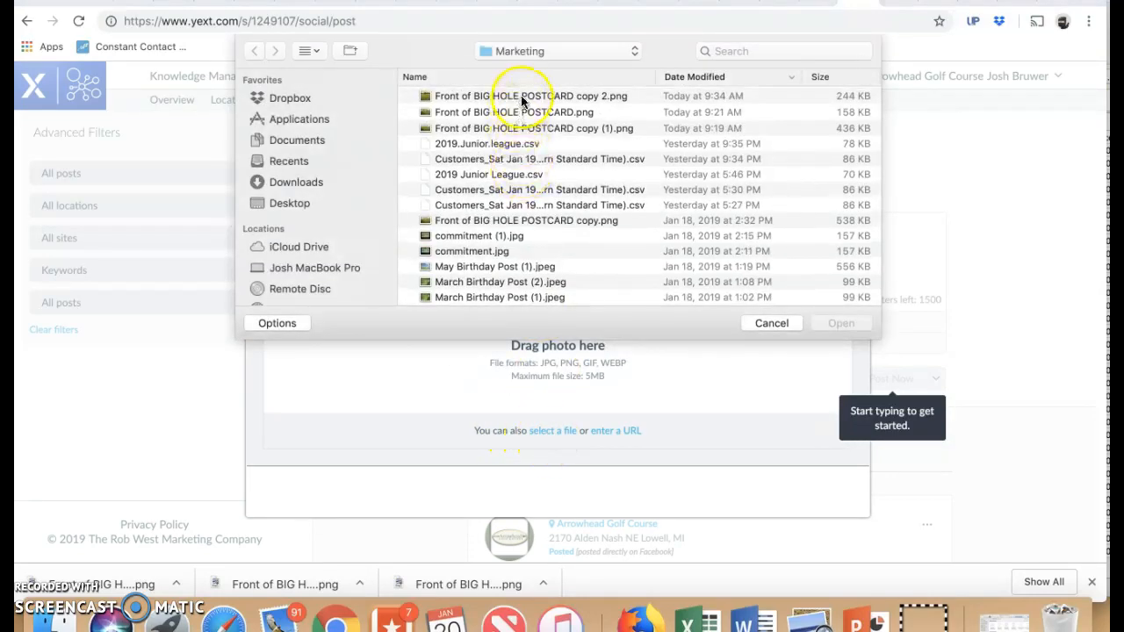
left_click(522, 99)
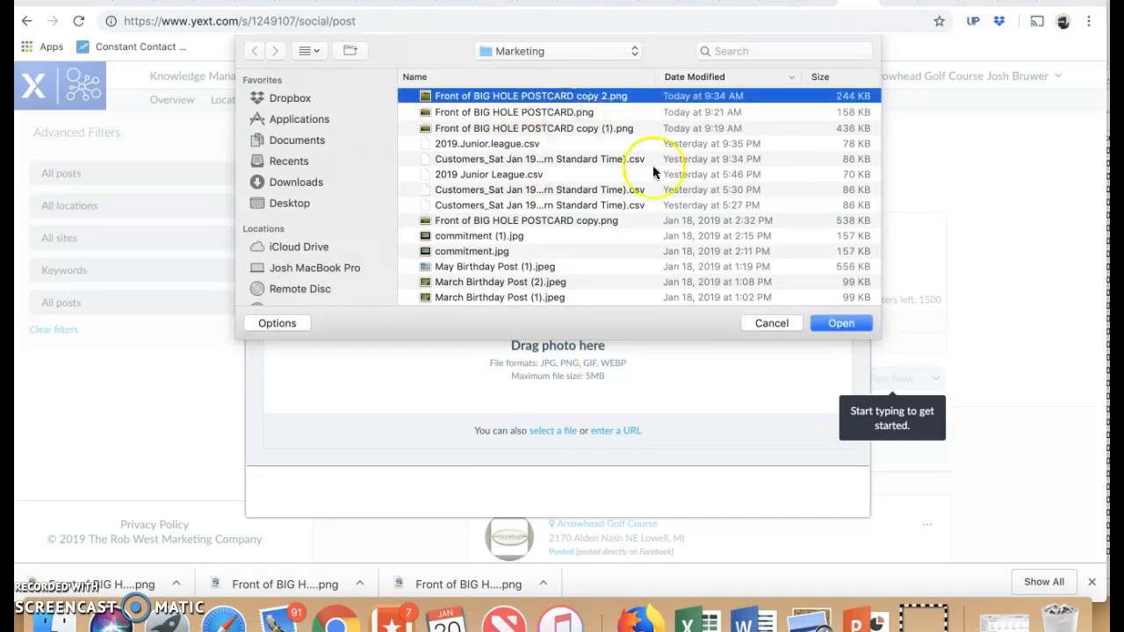
left_click(832, 319)
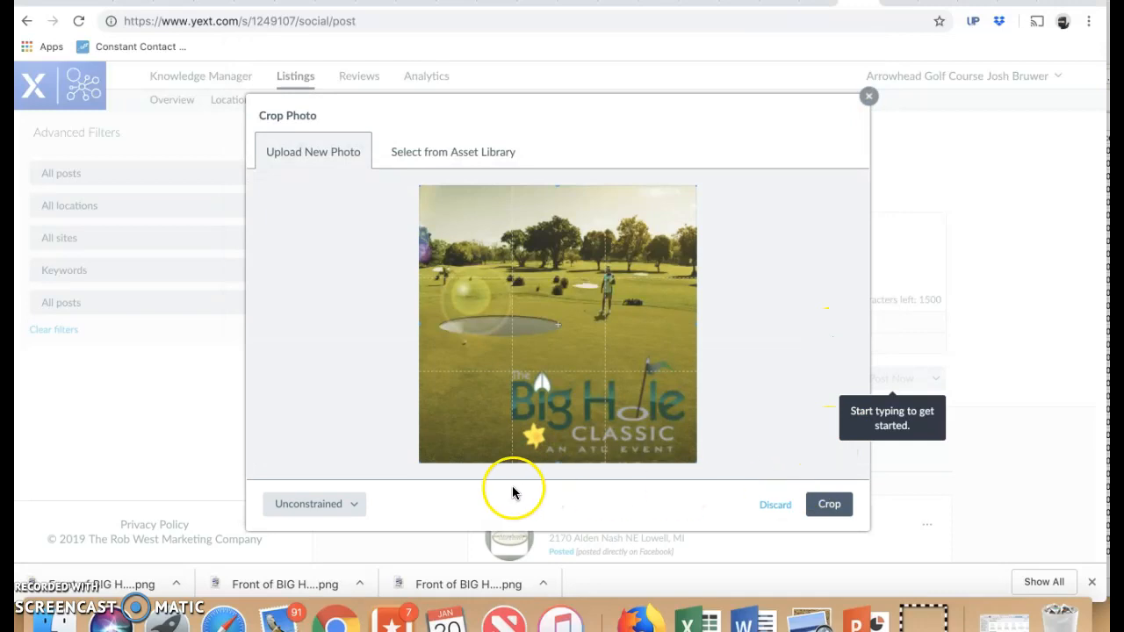
left_click(828, 504)
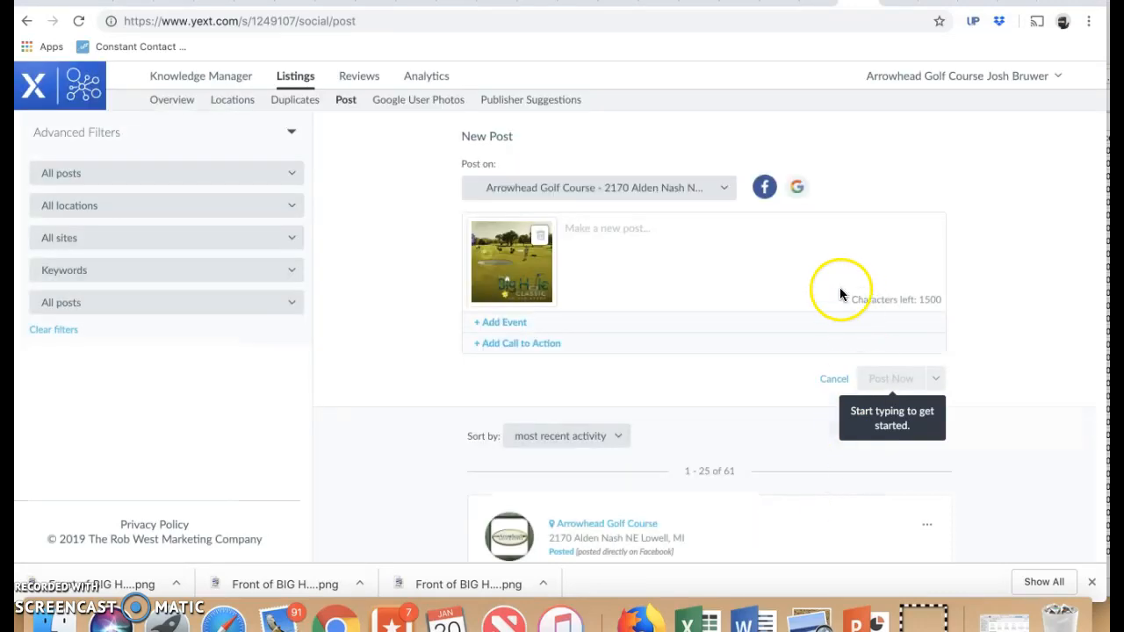
Step: Enter "Sign up for the Big Hole Classic TODAY!" as the post's text
left_click(628, 238)
type("Si")
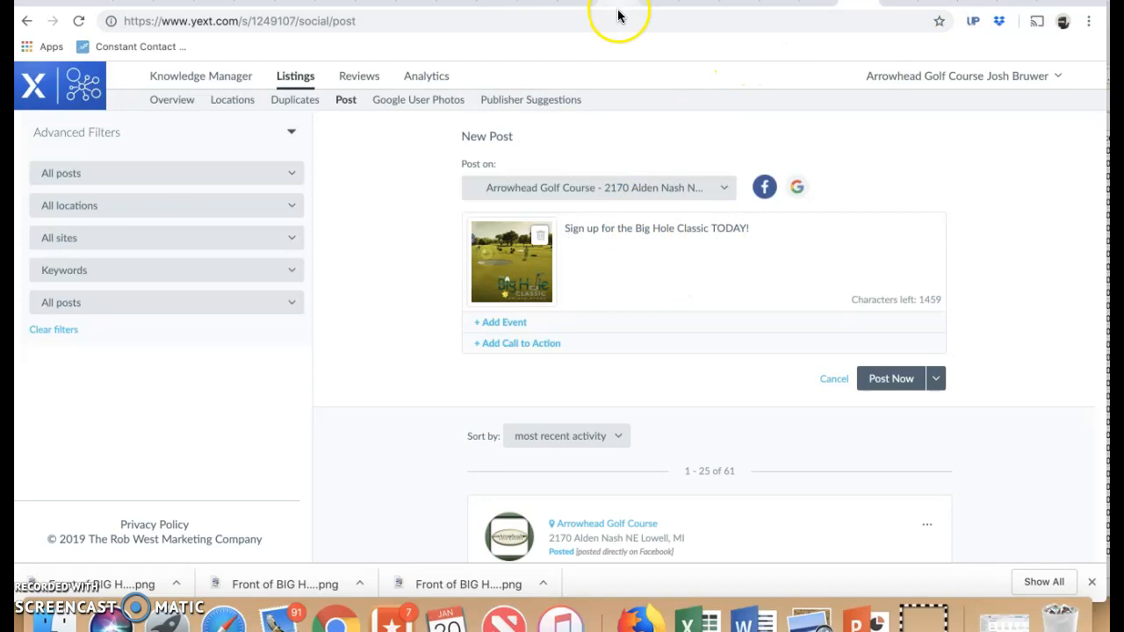
left_click(447, 343)
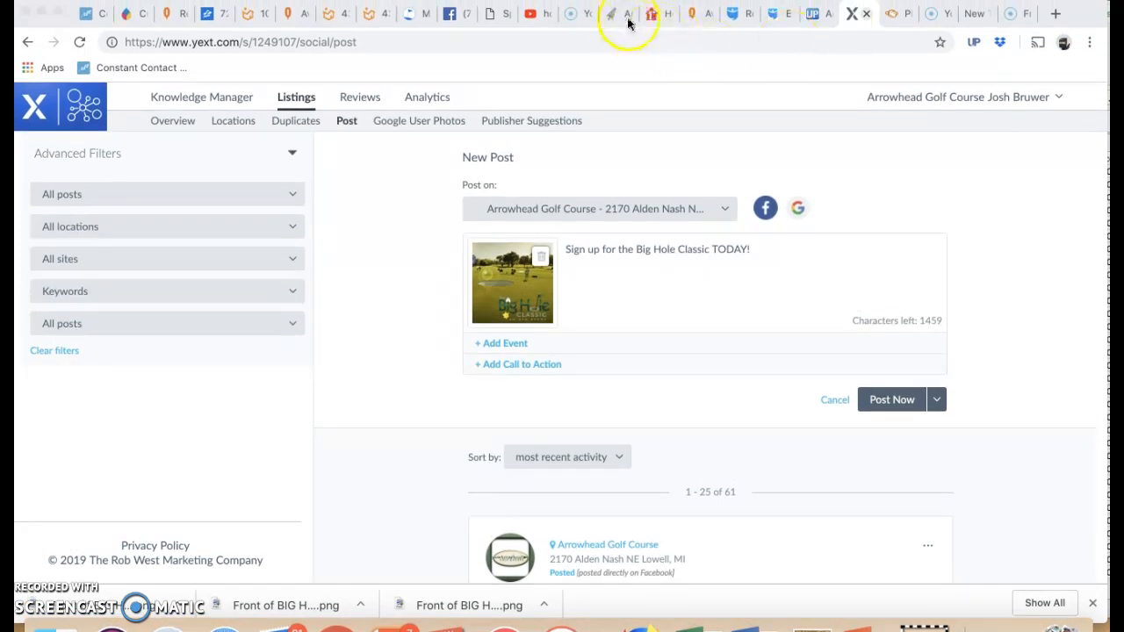
Step: Switch to the Arrowhead Golf Course website's ATC Spring Big Hole Classic event page and copy its web address
left_click(618, 15)
scroll(562, 466, "down", 1)
scroll(561, 459, "down", 3)
scroll(561, 459, "up", 4)
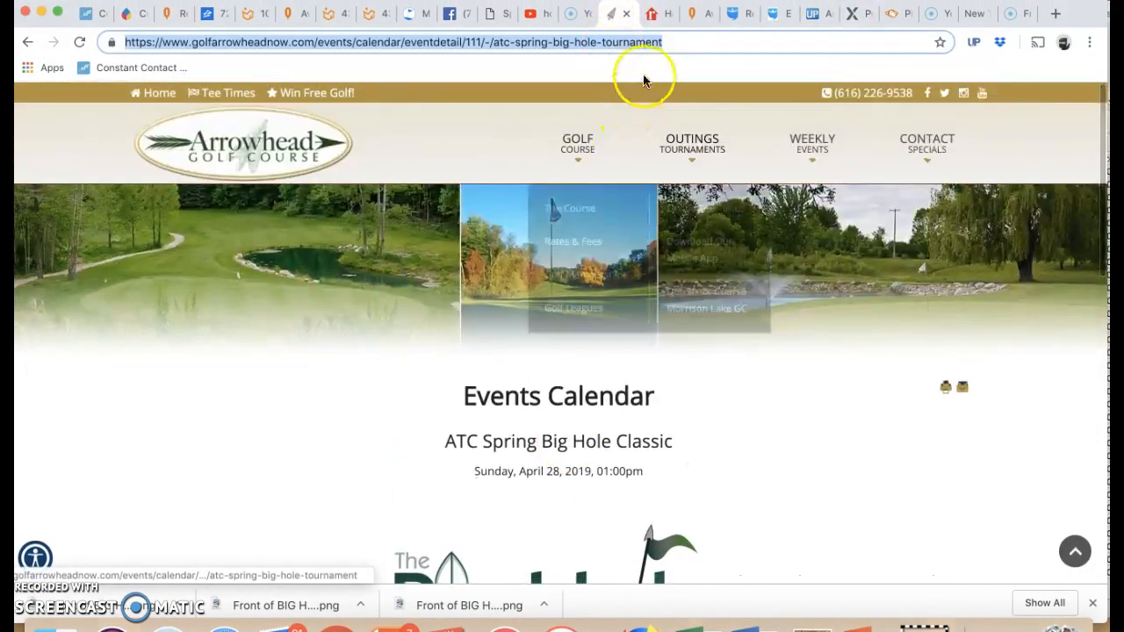
right_click(670, 41)
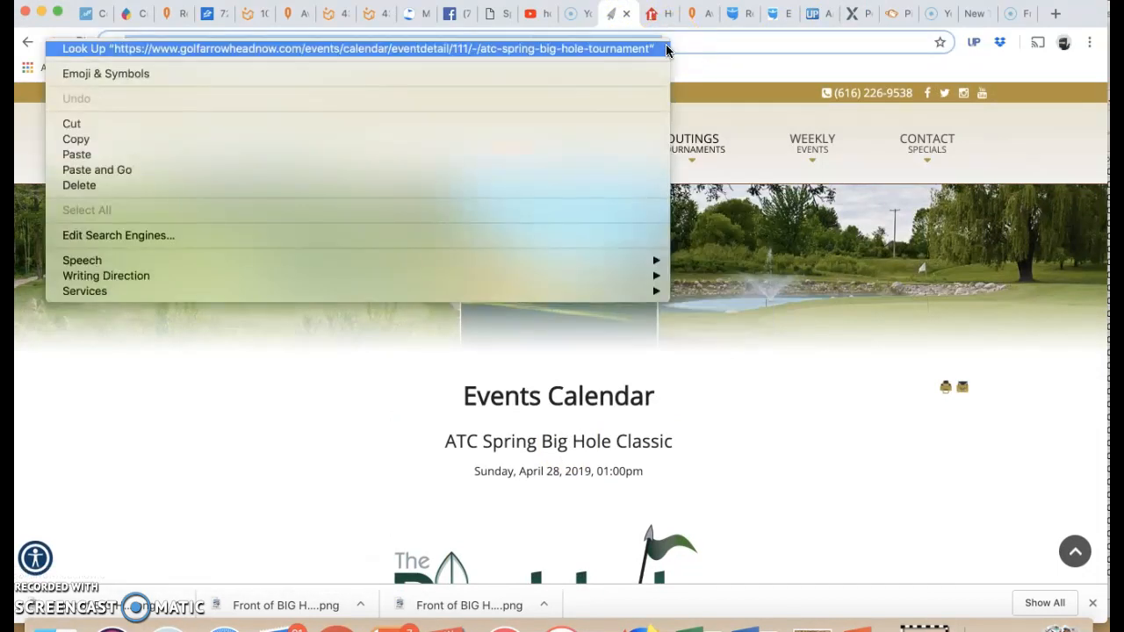
left_click(310, 138)
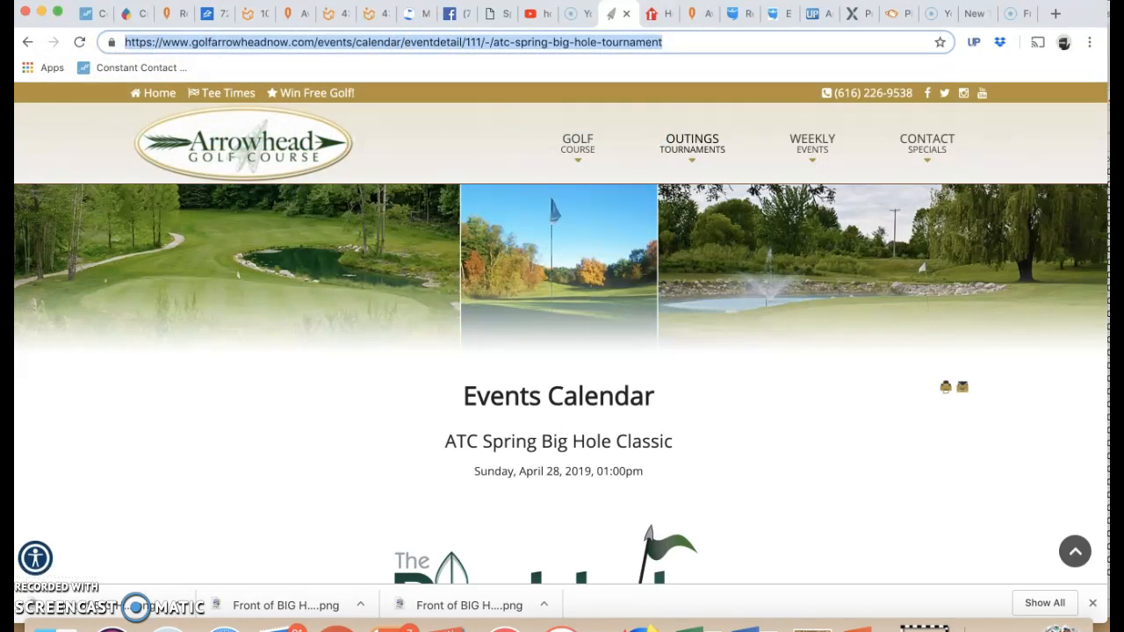
Step: Return to the Yext post and paste the copied event link on a new line below the sign-up text
left_click(851, 14)
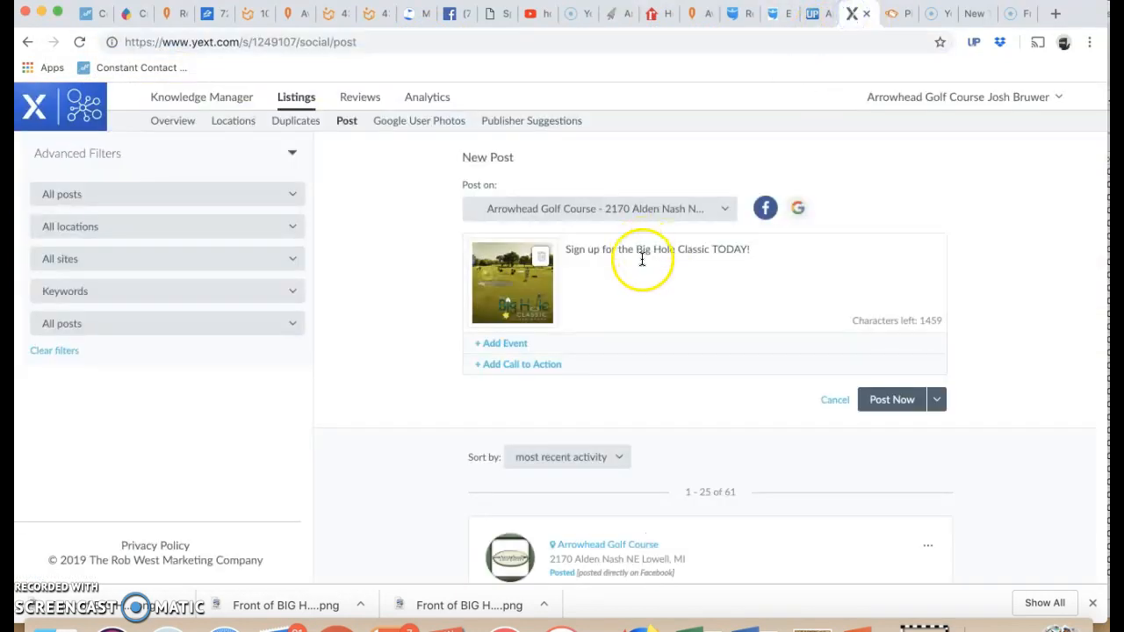
key("Return")
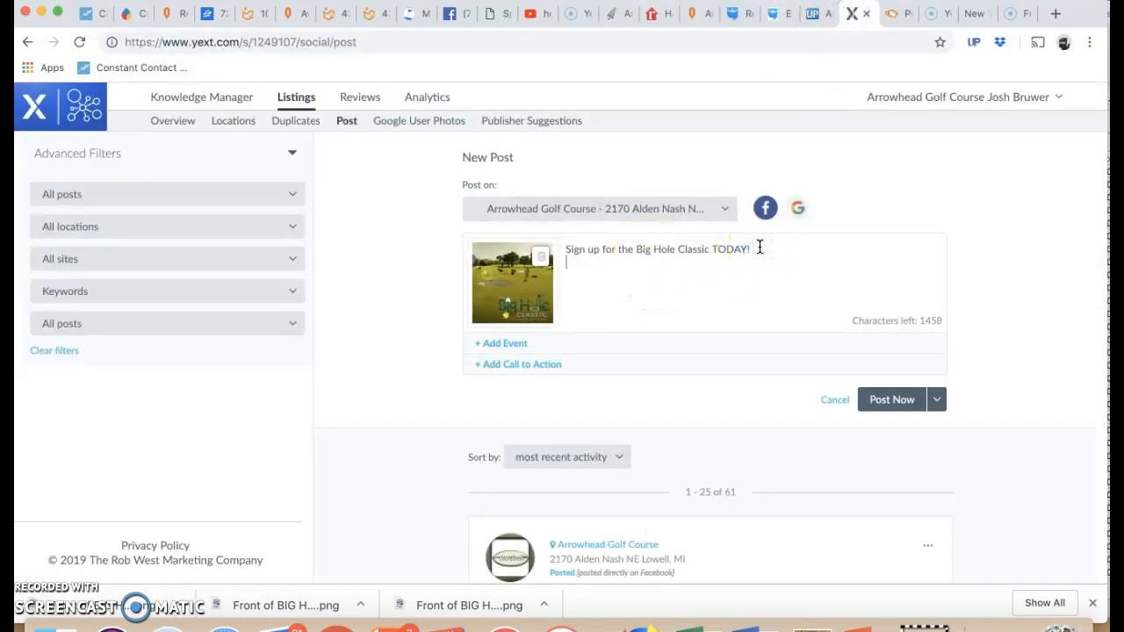
right_click(682, 272)
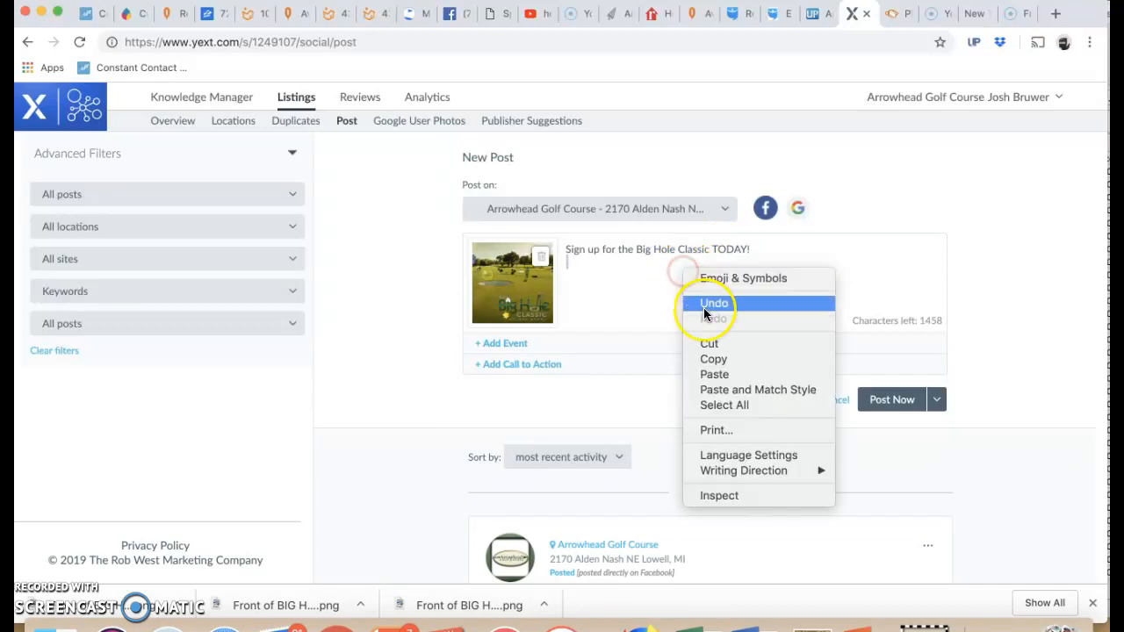
left_click(713, 374)
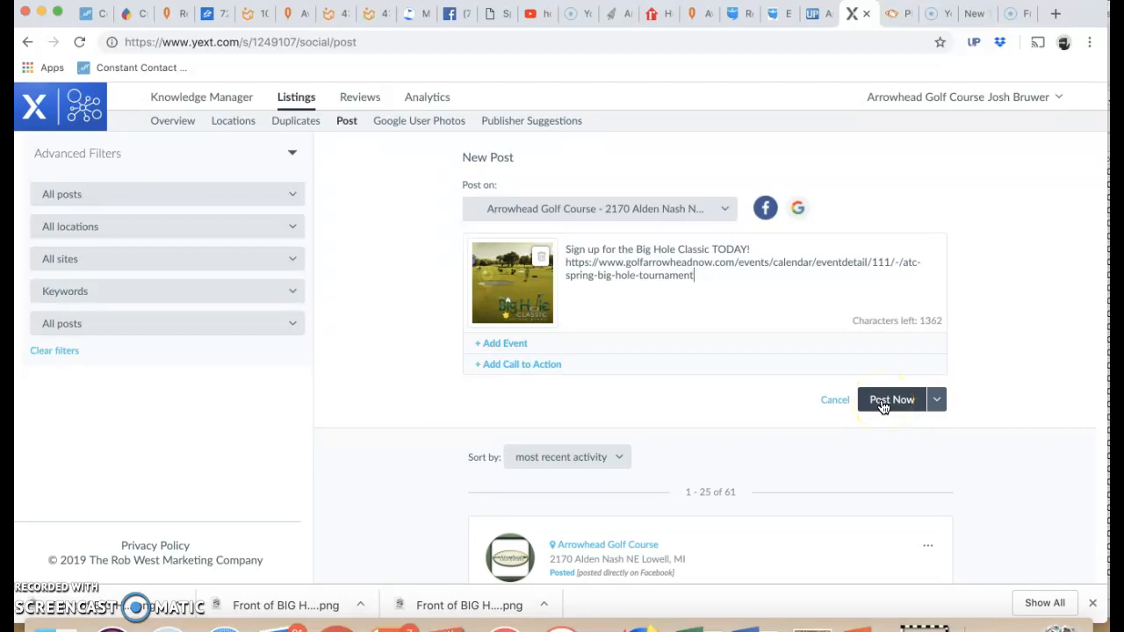
Step: Choose to schedule the post instead of publishing it immediately
left_click(938, 399)
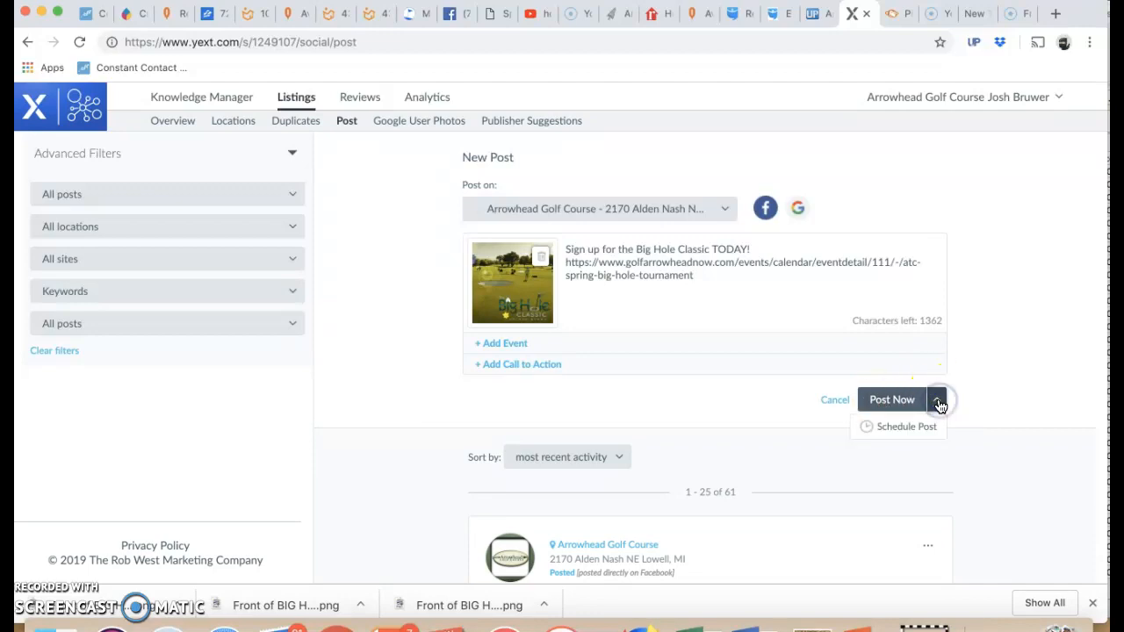
left_click(924, 428)
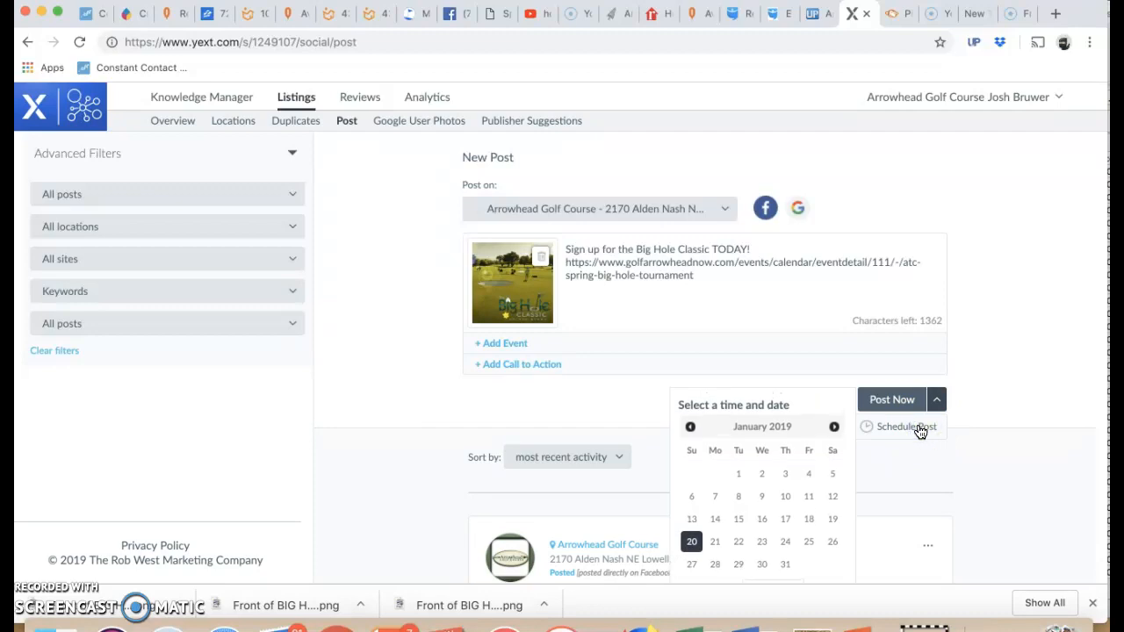
left_click(832, 428)
left_click(833, 429)
left_click(832, 428)
left_click(689, 428)
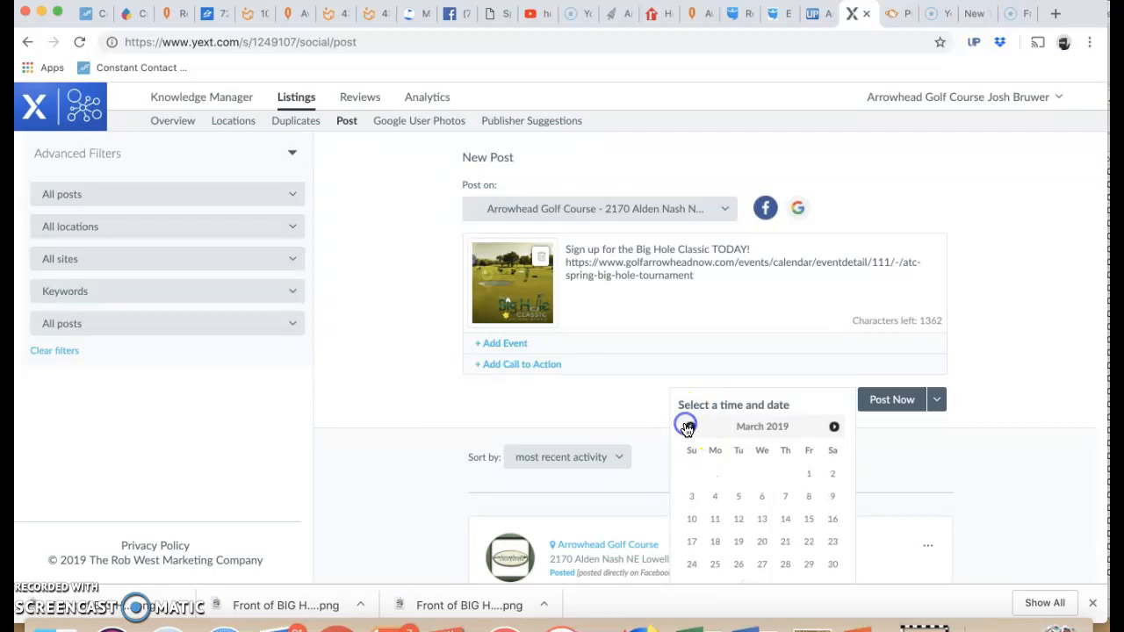
left_click(764, 544)
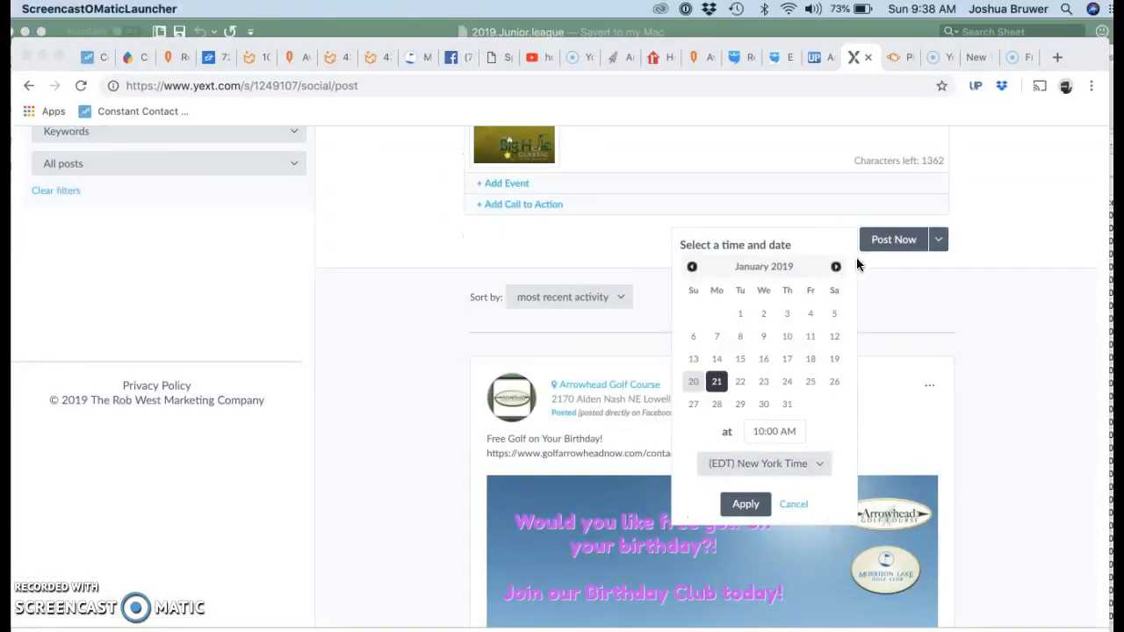
Step: Schedule the post for March 28, 2019 at 10:00 AM New York Time and apply the schedule
left_click(836, 267)
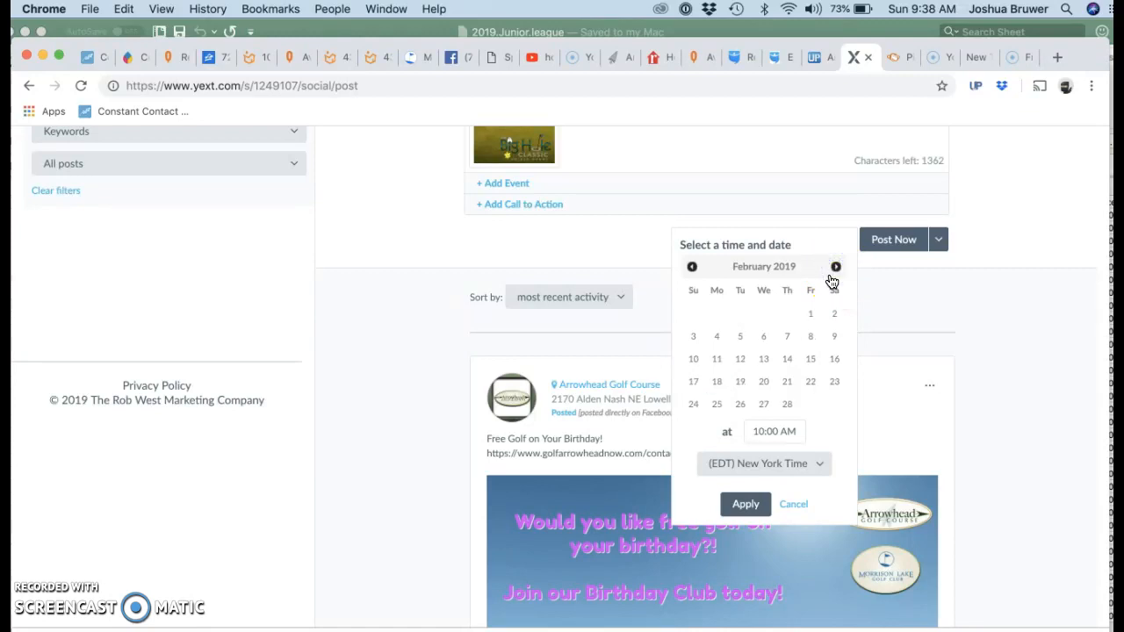
left_click(836, 267)
left_click(787, 404)
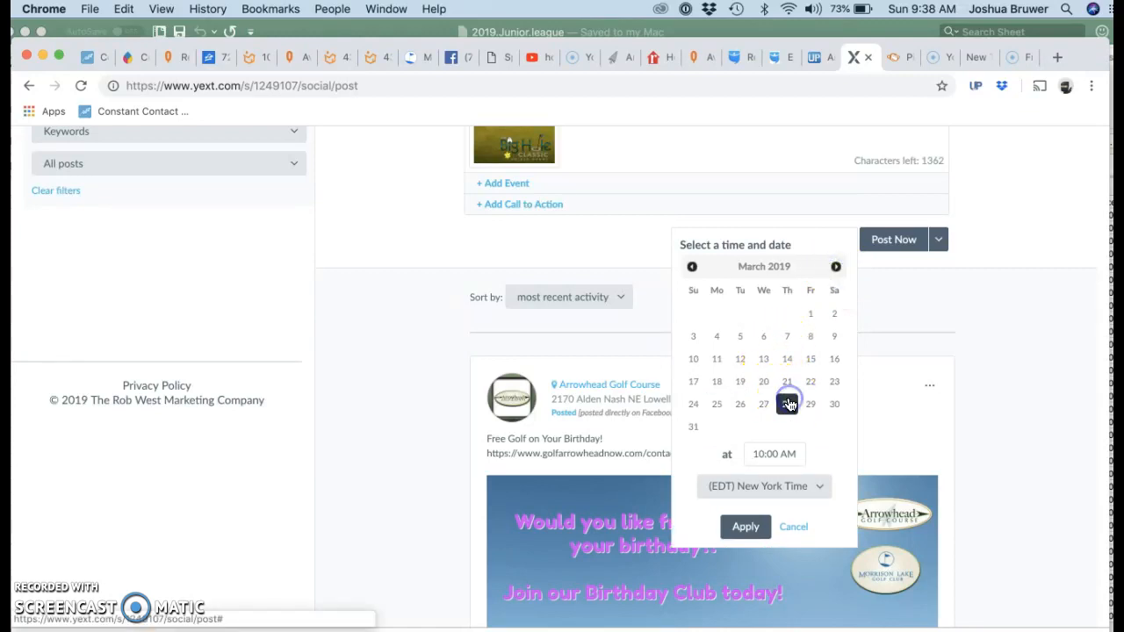
left_click(772, 451)
left_click(729, 448)
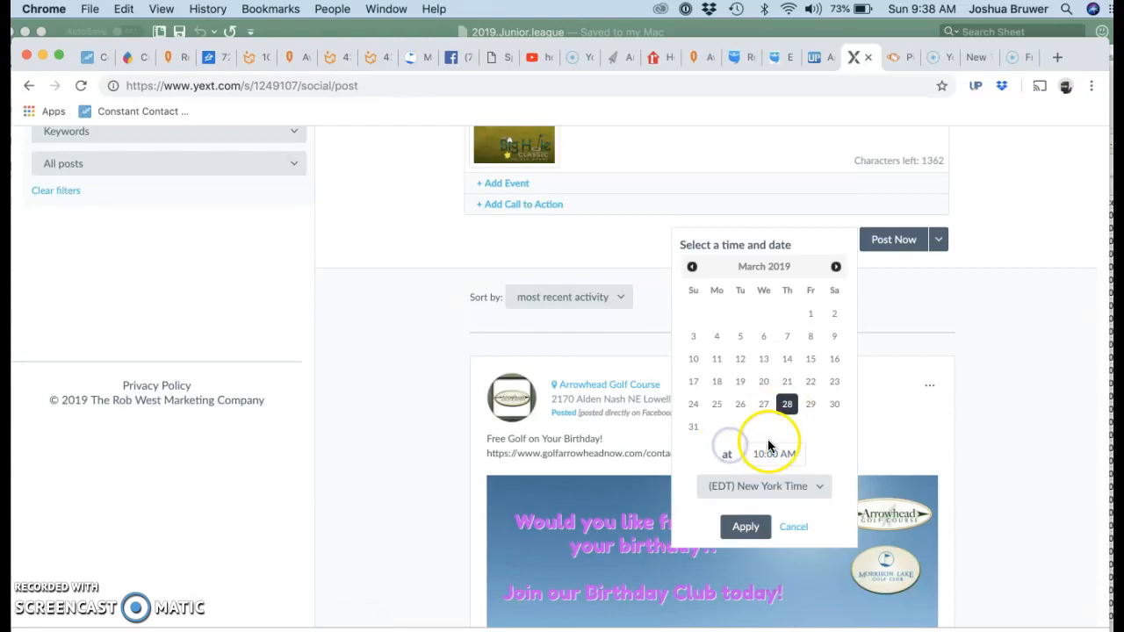
left_click(746, 527)
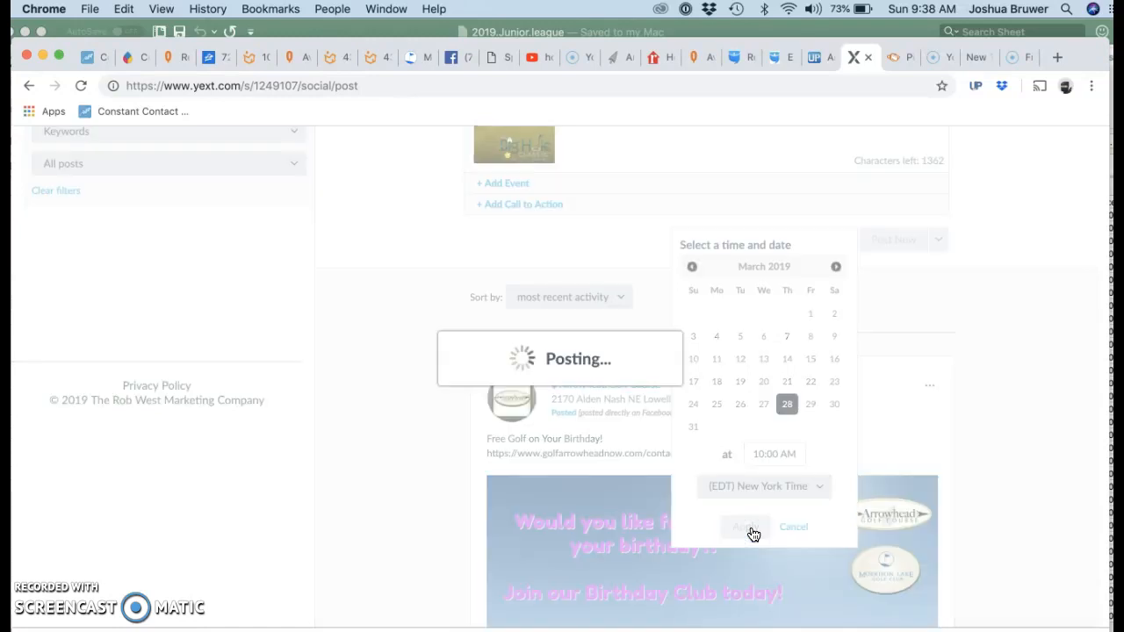
left_click(745, 510)
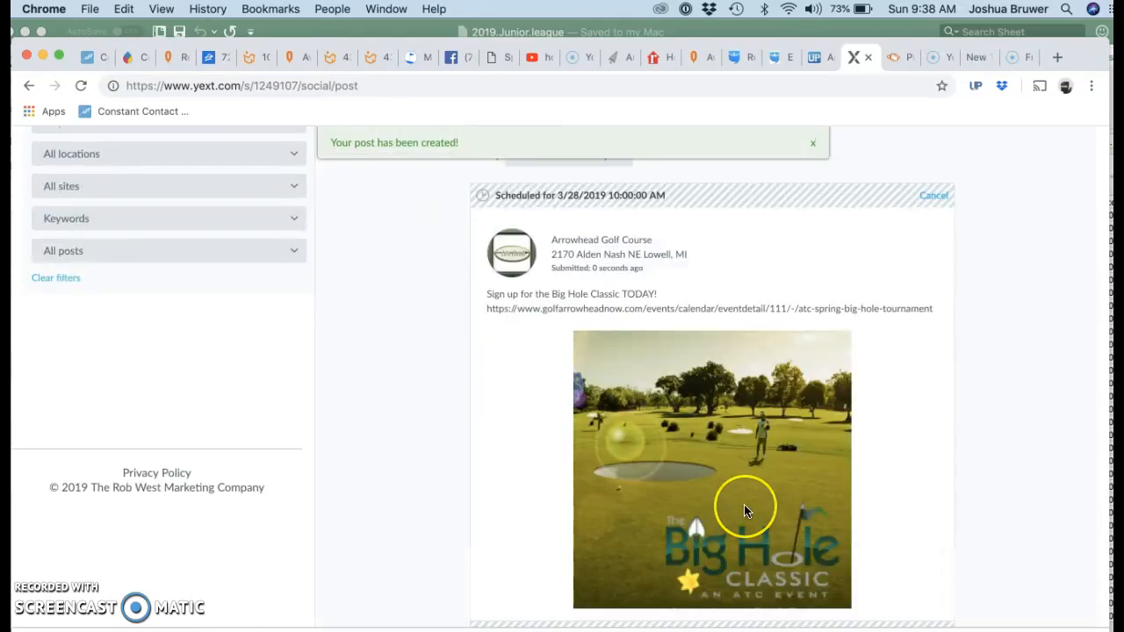
scroll(745, 506, "down", 2)
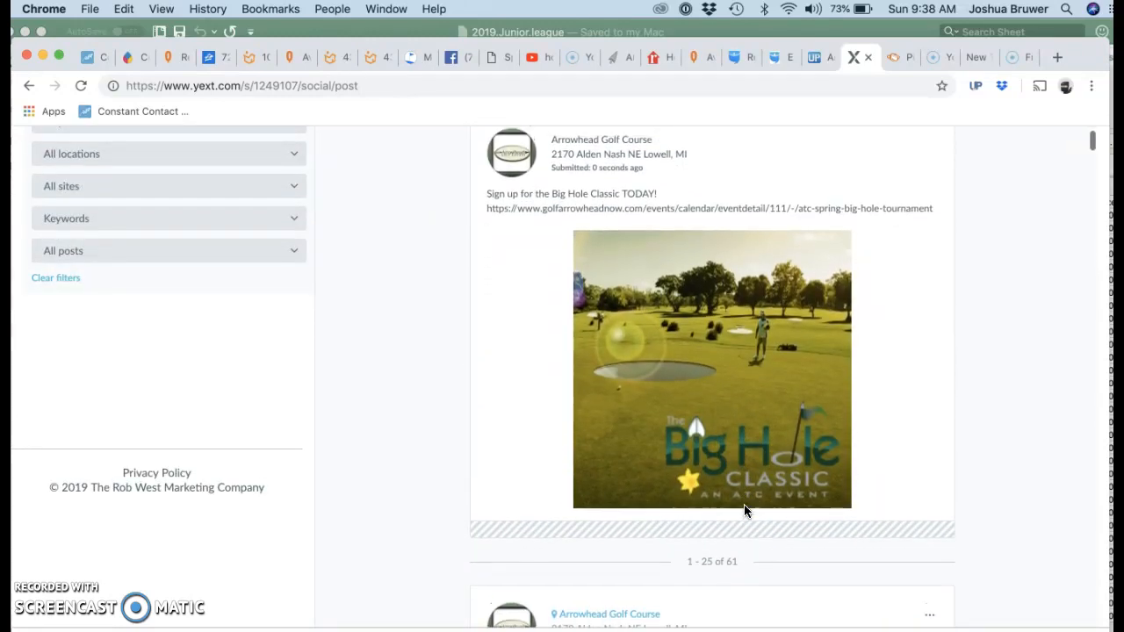
scroll(744, 504, "up", 2)
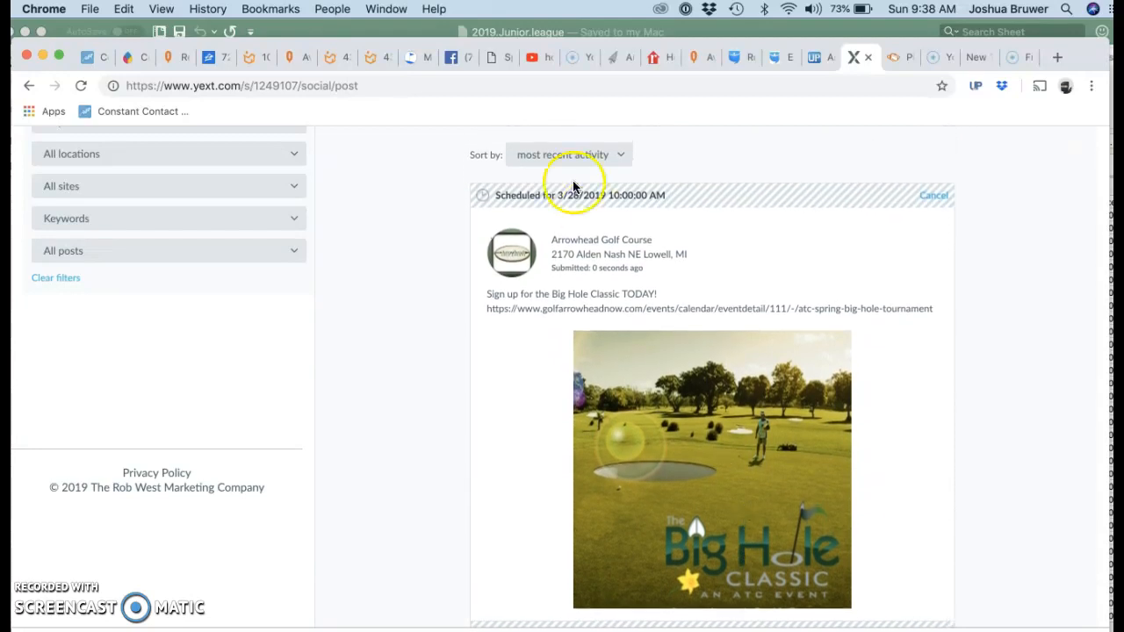